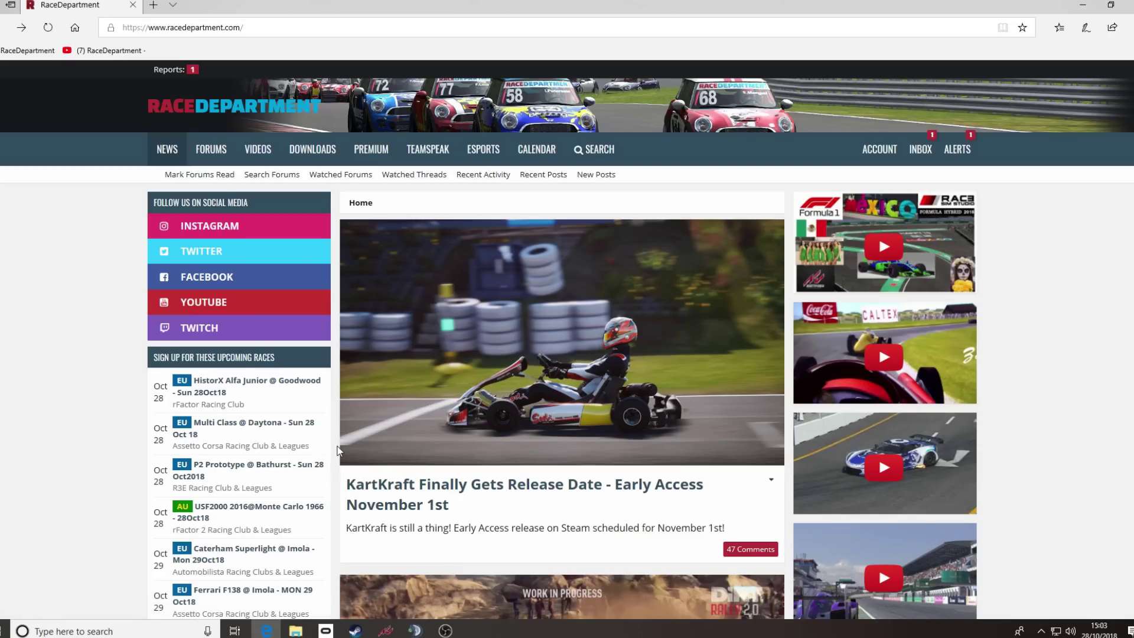
Go to the downloads section and open the Assetto Corsa category from the Categories list.
{"action": "left_click", "coordinate": [316, 154]}
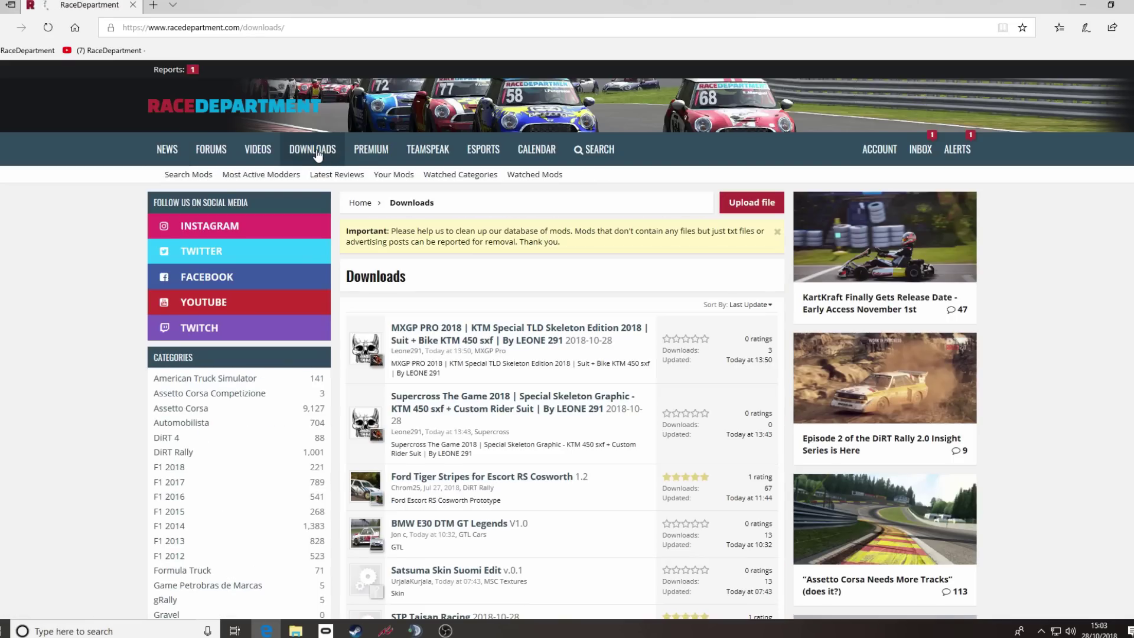
{"action": "scroll", "coordinate": [83, 392], "scroll_direction": "down", "scroll_amount": 1}
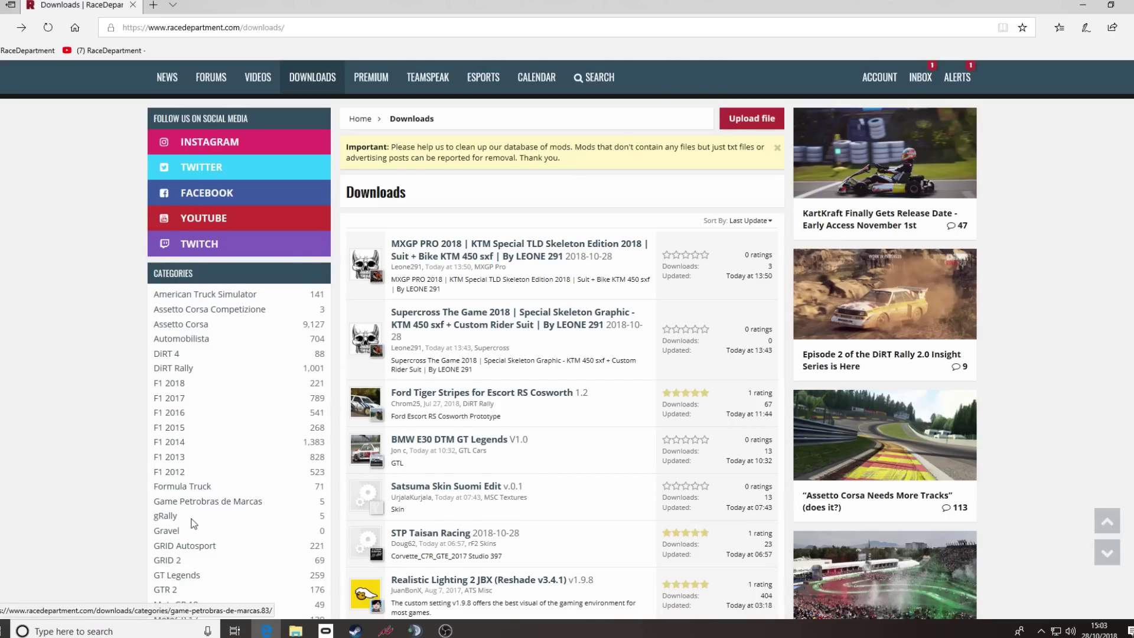
{"action": "scroll", "coordinate": [192, 528], "scroll_direction": "down", "scroll_amount": 3}
{"action": "scroll", "coordinate": [192, 532], "scroll_direction": "down", "scroll_amount": 6}
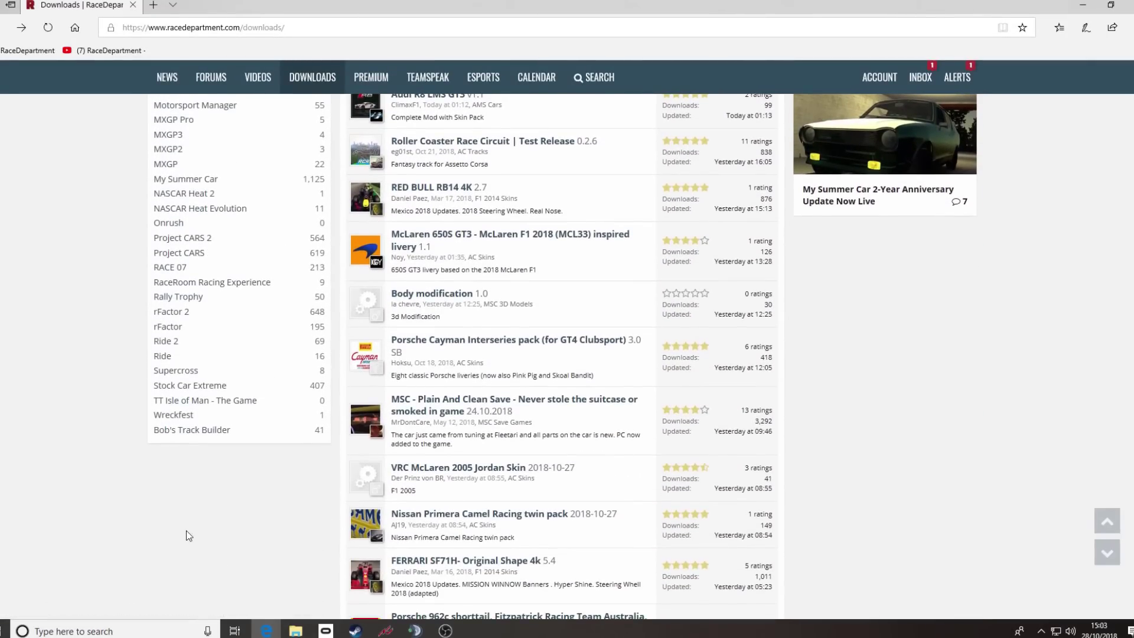
{"action": "scroll", "coordinate": [197, 374], "scroll_direction": "up", "scroll_amount": 9}
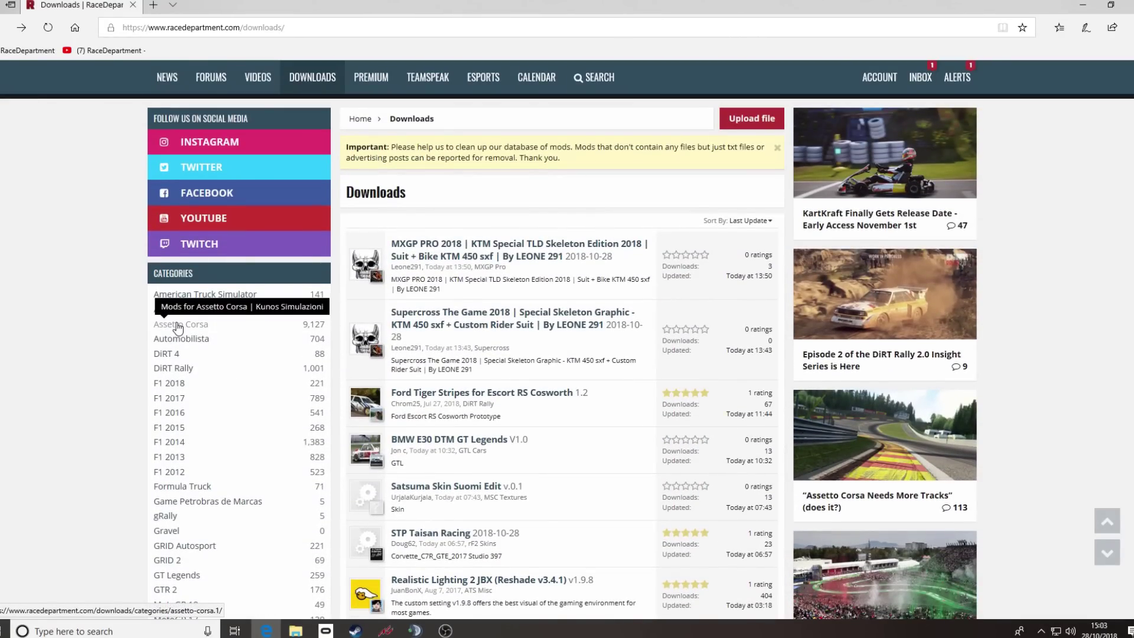
{"action": "left_click", "coordinate": [178, 326]}
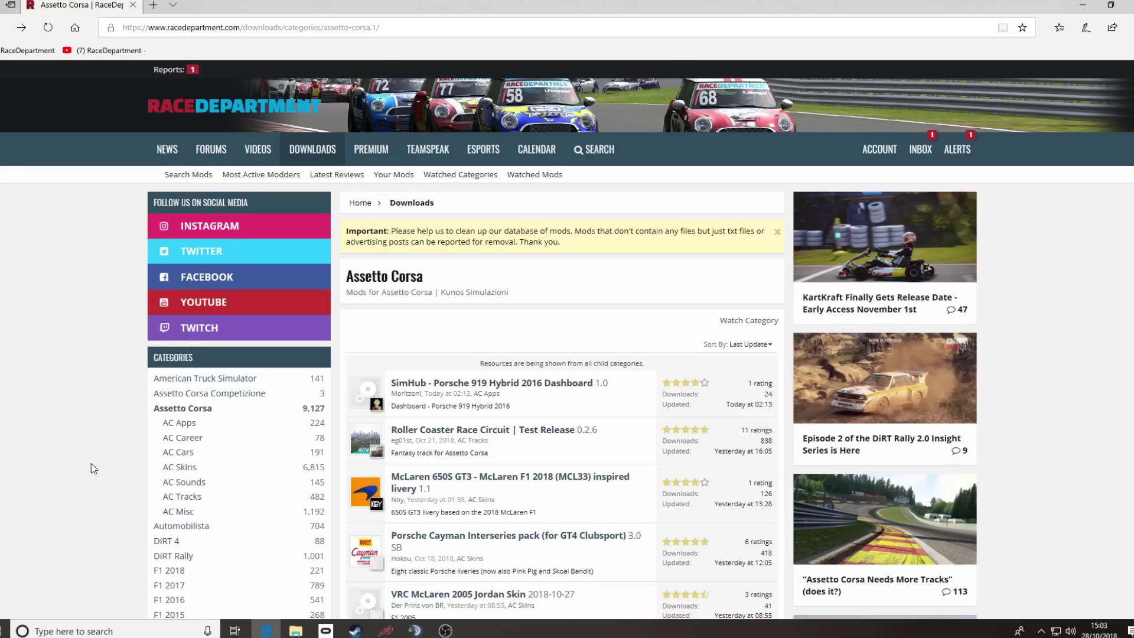
{"action": "scroll", "coordinate": [91, 463], "scroll_direction": "down", "scroll_amount": 2}
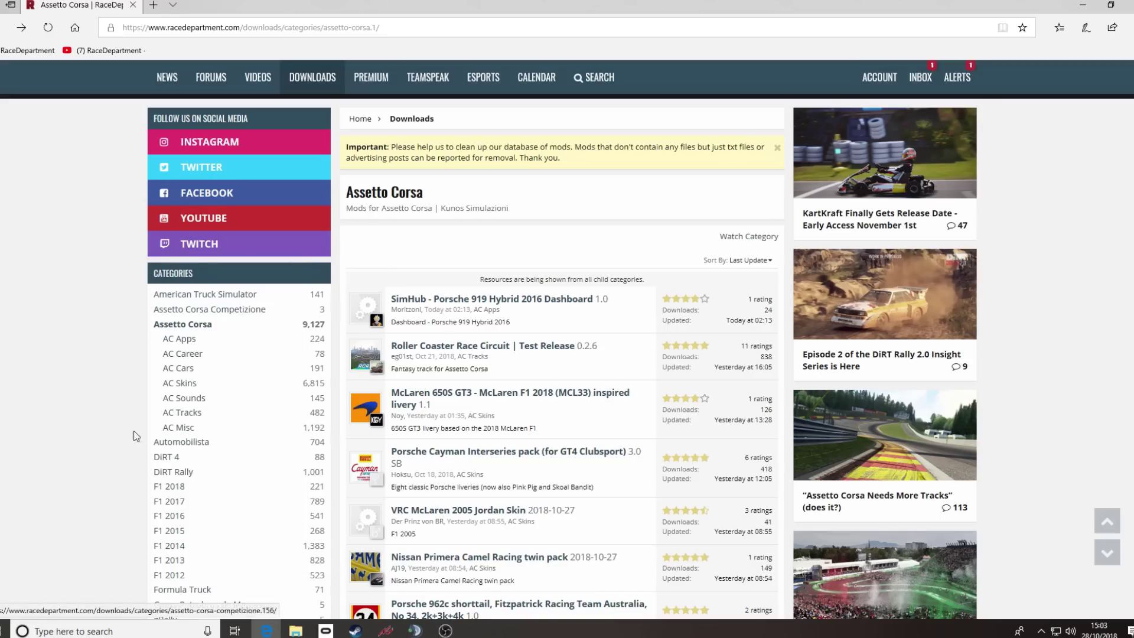
Open the AC Cars category and browse its car mod listings.
{"action": "left_click", "coordinate": [185, 370]}
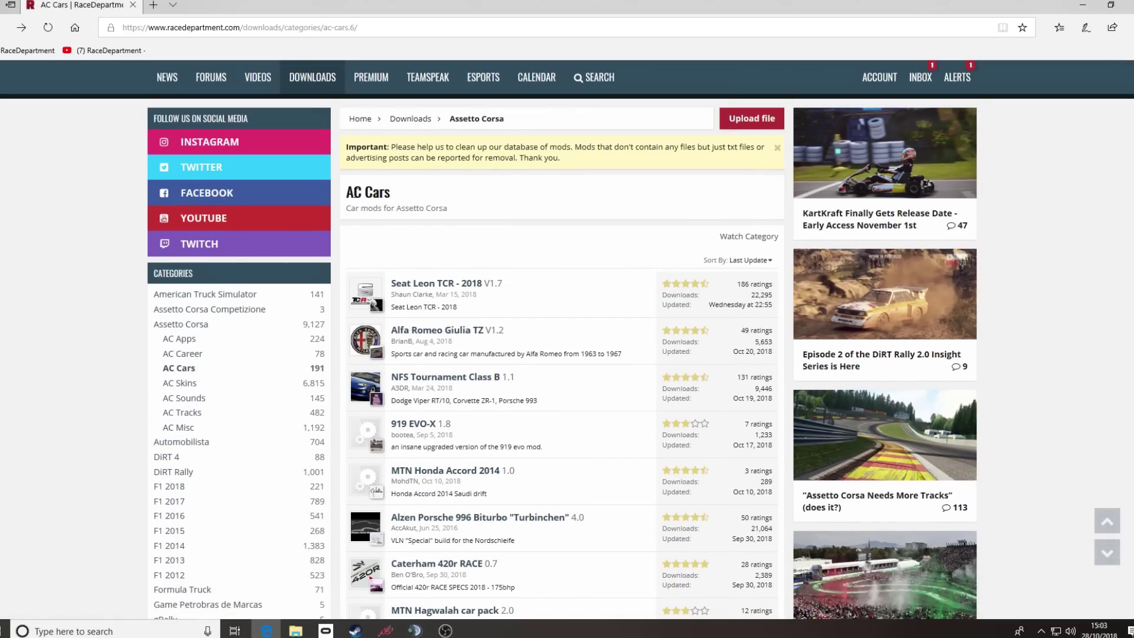
{"action": "left_click_drag", "start_coordinate": [351, 190], "coordinate": [590, 271]}
{"action": "left_click", "coordinate": [586, 300]}
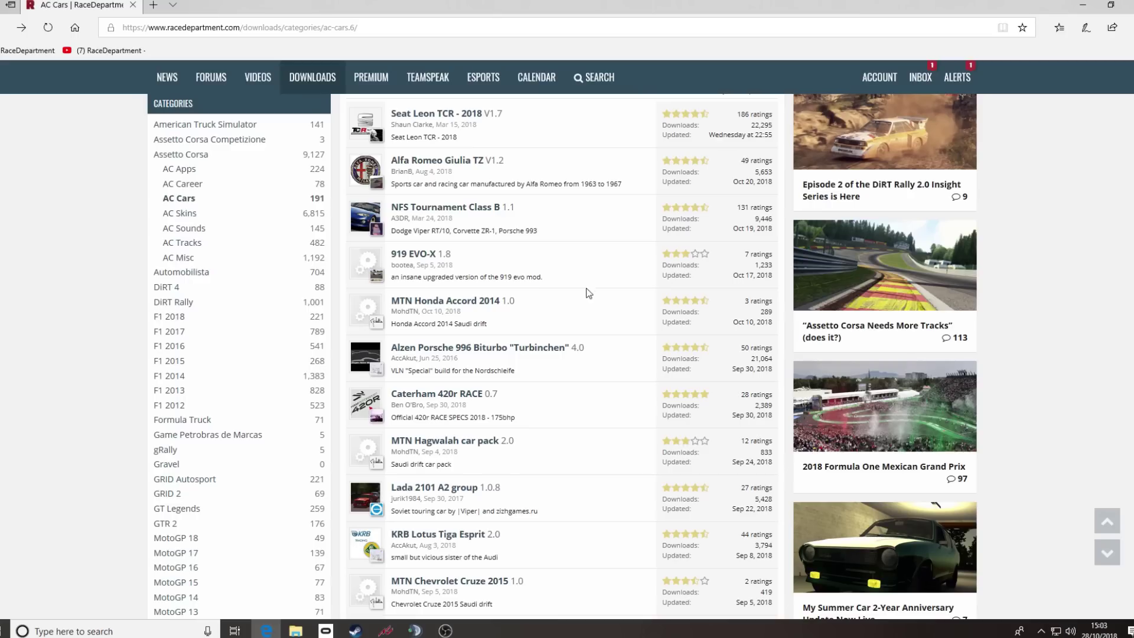
{"action": "scroll", "coordinate": [587, 299], "scroll_direction": "up", "scroll_amount": 3}
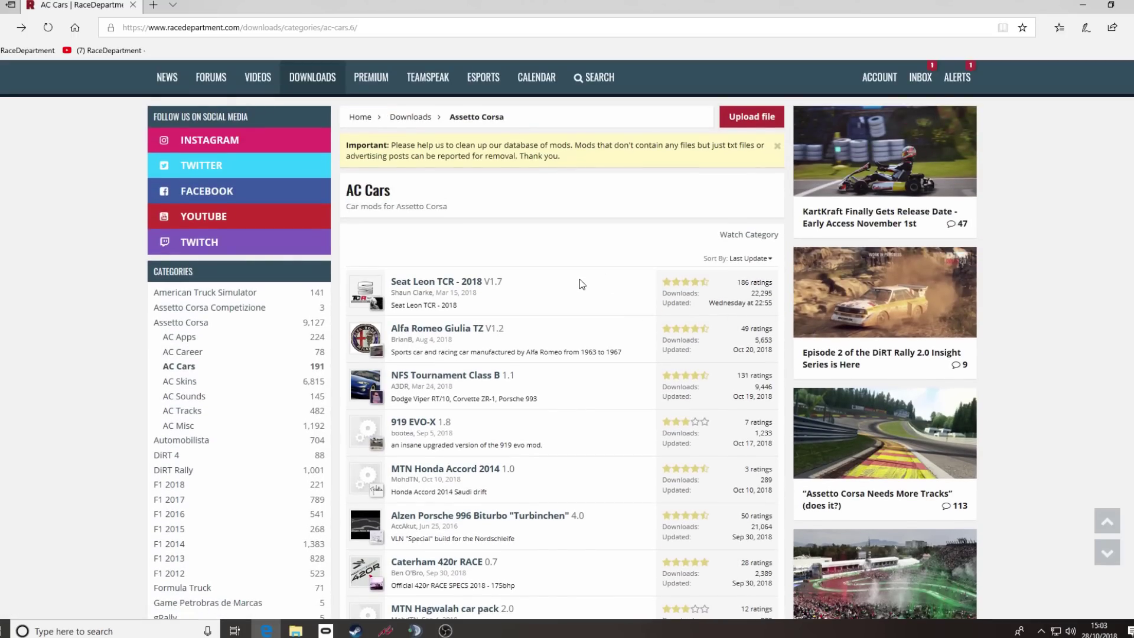
{"action": "scroll", "coordinate": [545, 349], "scroll_direction": "down", "scroll_amount": 1}
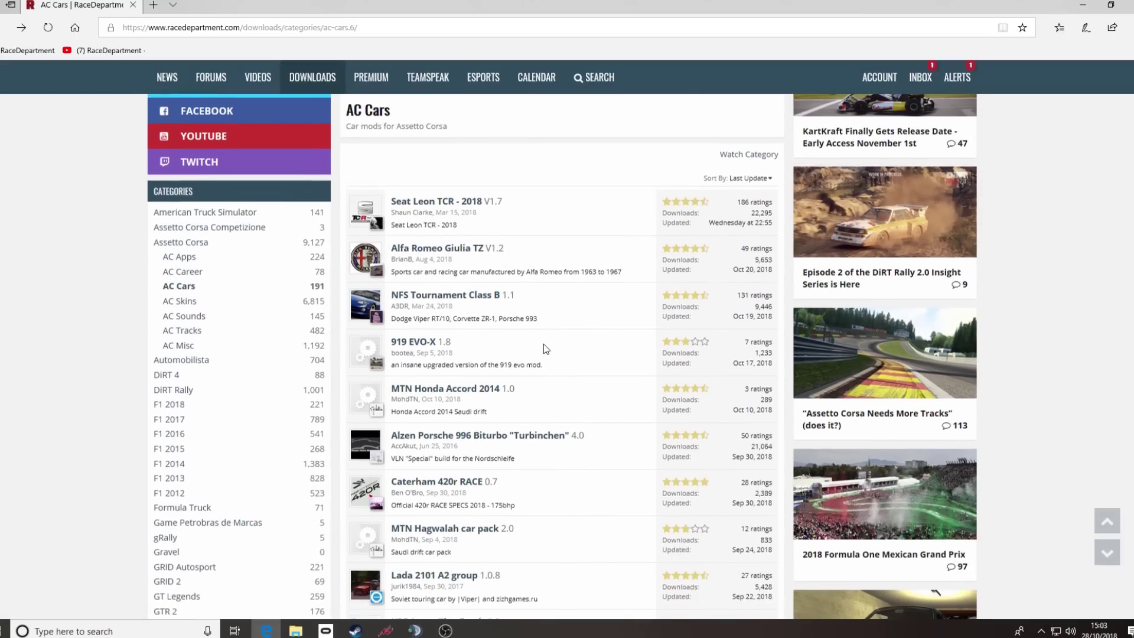
{"action": "scroll", "coordinate": [543, 344], "scroll_direction": "up", "scroll_amount": 1}
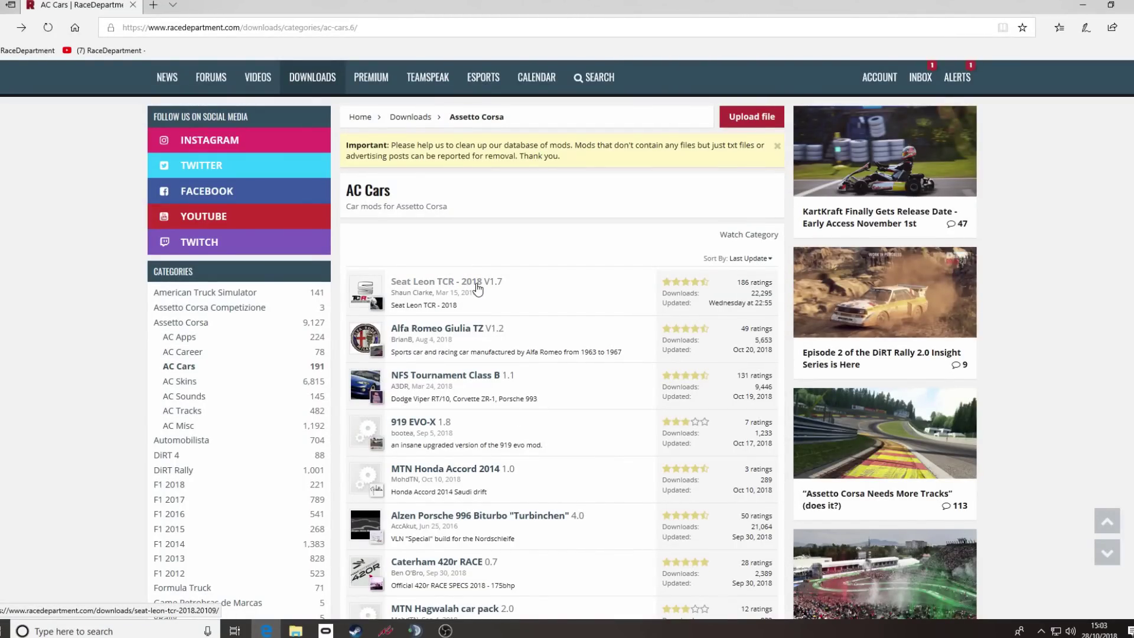
Open the 'Seat Leon TCR - 2018' mod page and read through its description.
{"action": "left_click", "coordinate": [428, 284]}
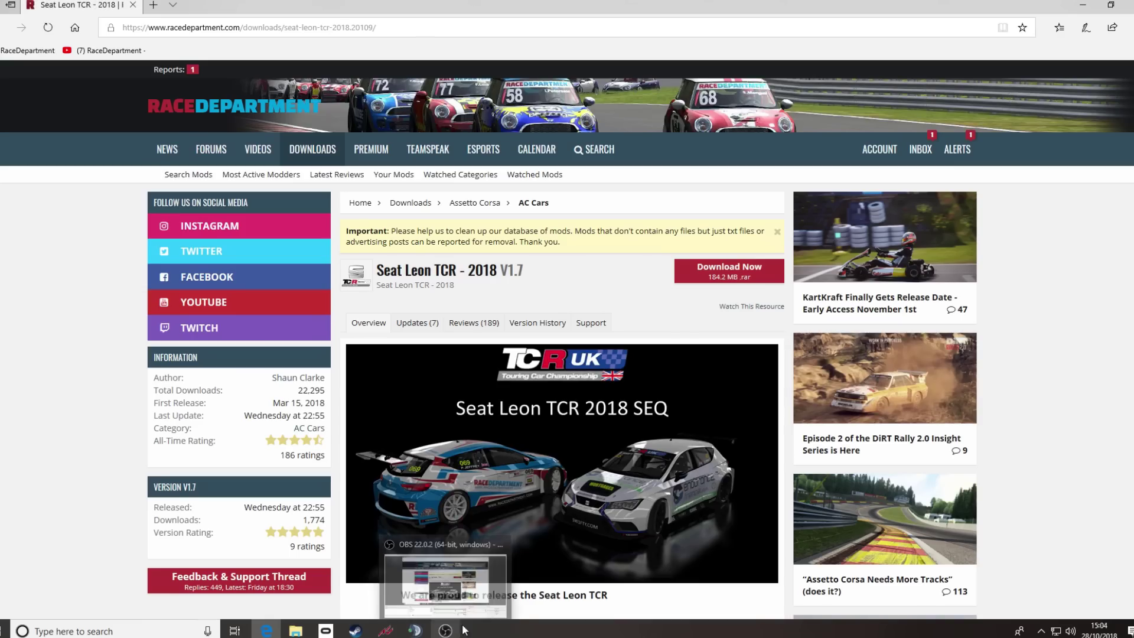
{"action": "scroll", "coordinate": [492, 493], "scroll_direction": "down", "scroll_amount": 6}
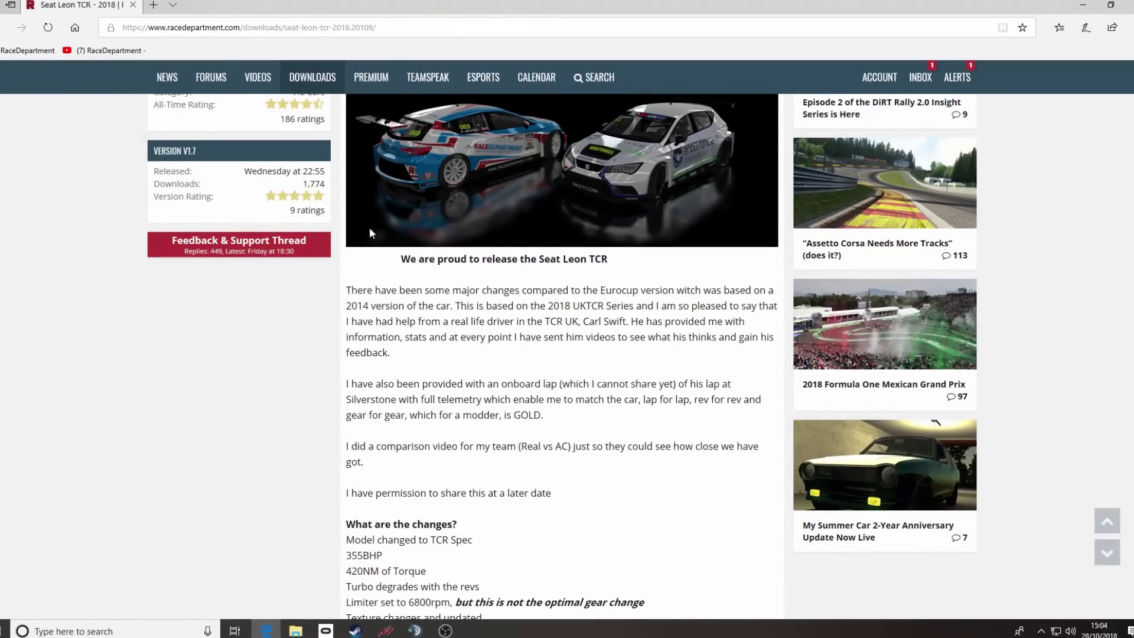
{"action": "left_click_drag", "start_coordinate": [393, 261], "coordinate": [469, 549]}
{"action": "left_click", "coordinate": [542, 465]}
{"action": "scroll", "coordinate": [481, 378], "scroll_direction": "down", "scroll_amount": 4}
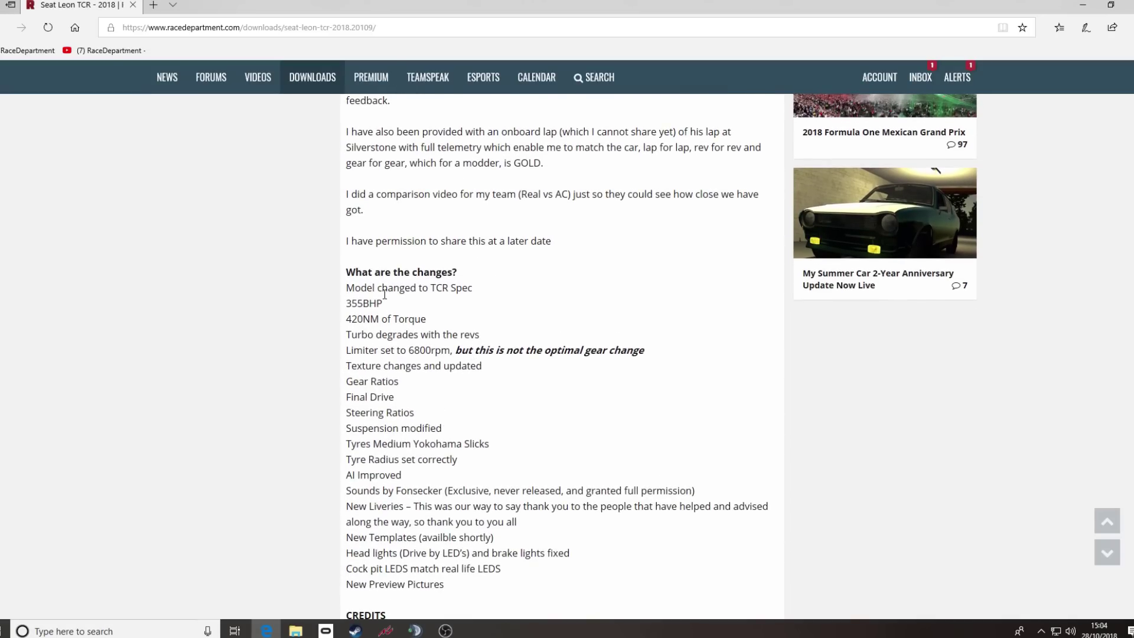
{"action": "scroll", "coordinate": [385, 294], "scroll_direction": "down", "scroll_amount": 8}
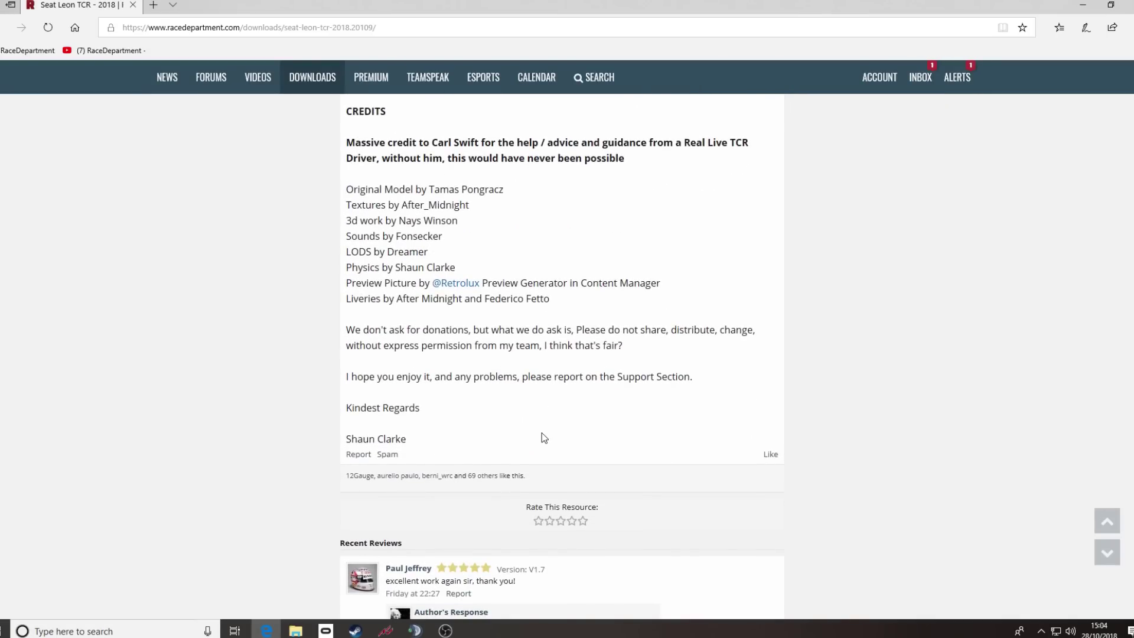
{"action": "scroll", "coordinate": [544, 438], "scroll_direction": "up", "scroll_amount": 15}
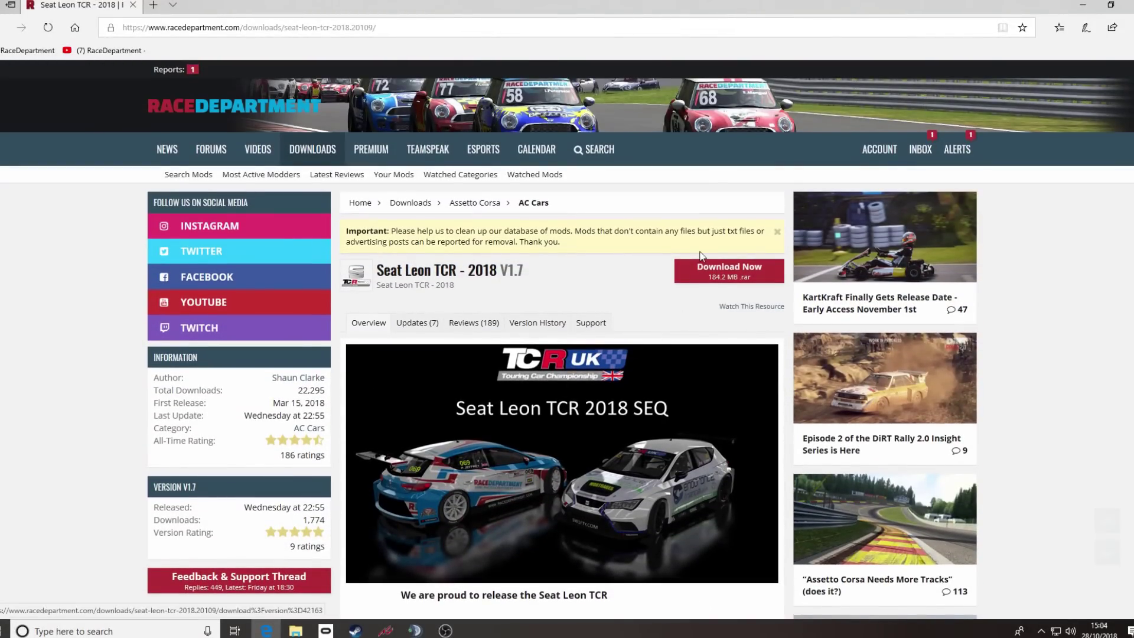
Download Seat_leon_TCR_V1.7.rar, saving it to the Desktop via Save as.
{"action": "left_click", "coordinate": [726, 282]}
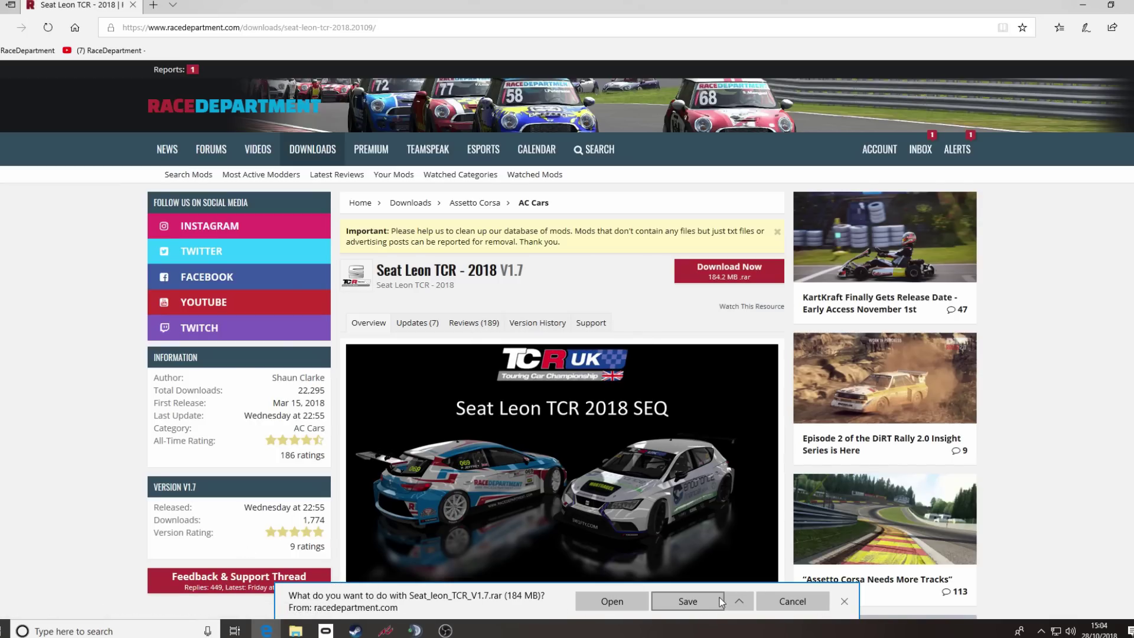
{"action": "left_click", "coordinate": [740, 601]}
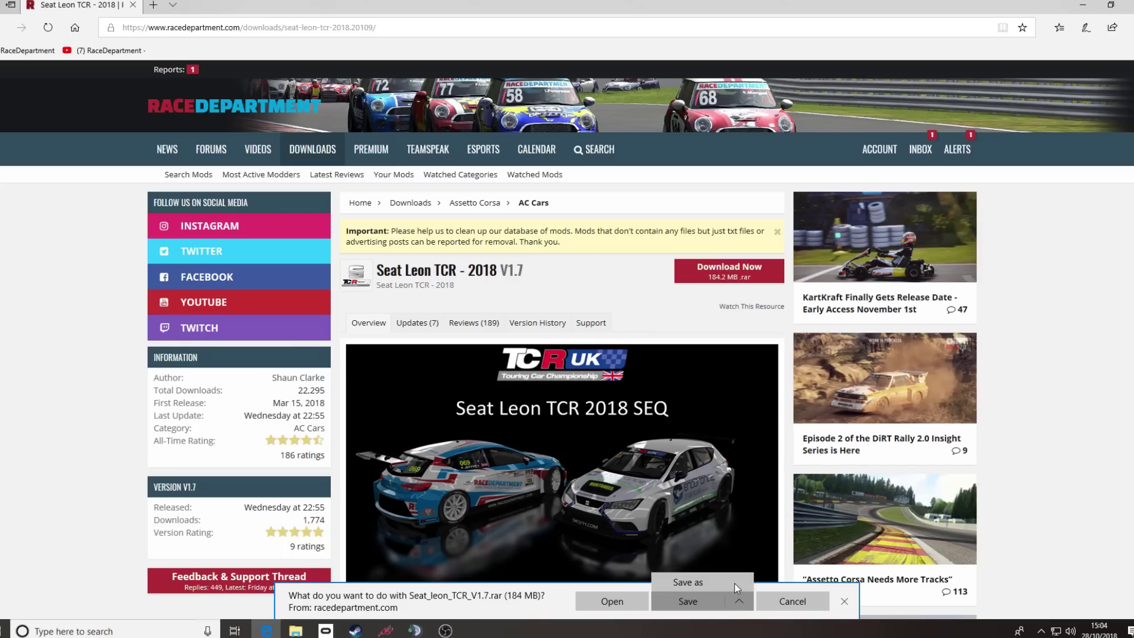
{"action": "left_click", "coordinate": [739, 583]}
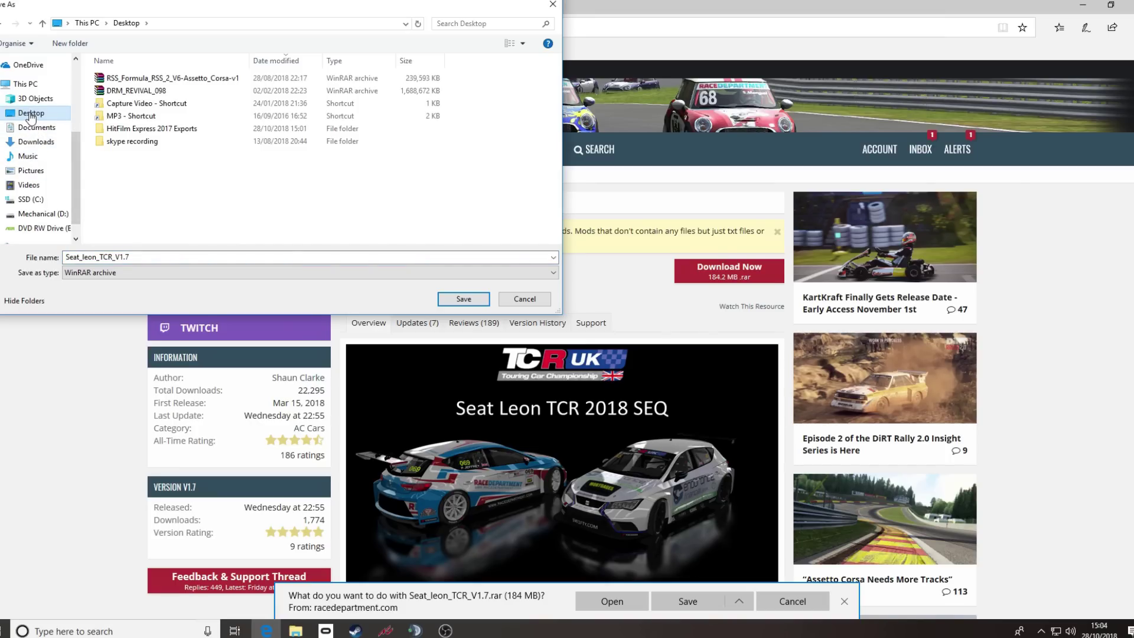
{"action": "left_click", "coordinate": [67, 257]}
{"action": "double_click", "coordinate": [98, 255]}
{"action": "left_click", "coordinate": [465, 300]}
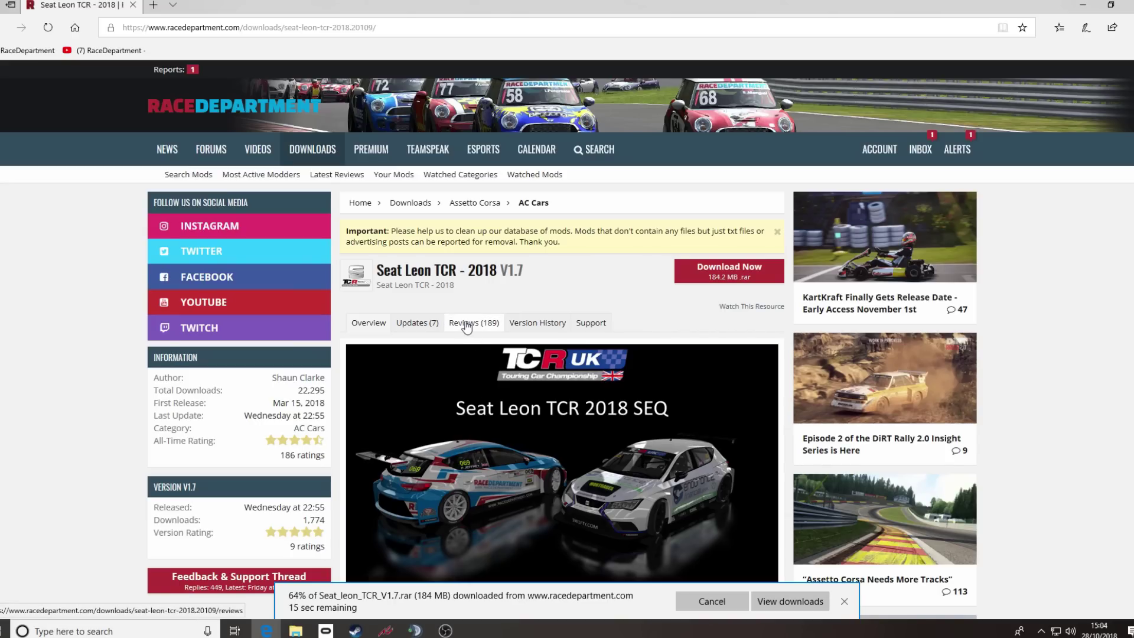
Read the mod's Reviews tab, then return to the Overview page.
{"action": "left_click", "coordinate": [466, 324]}
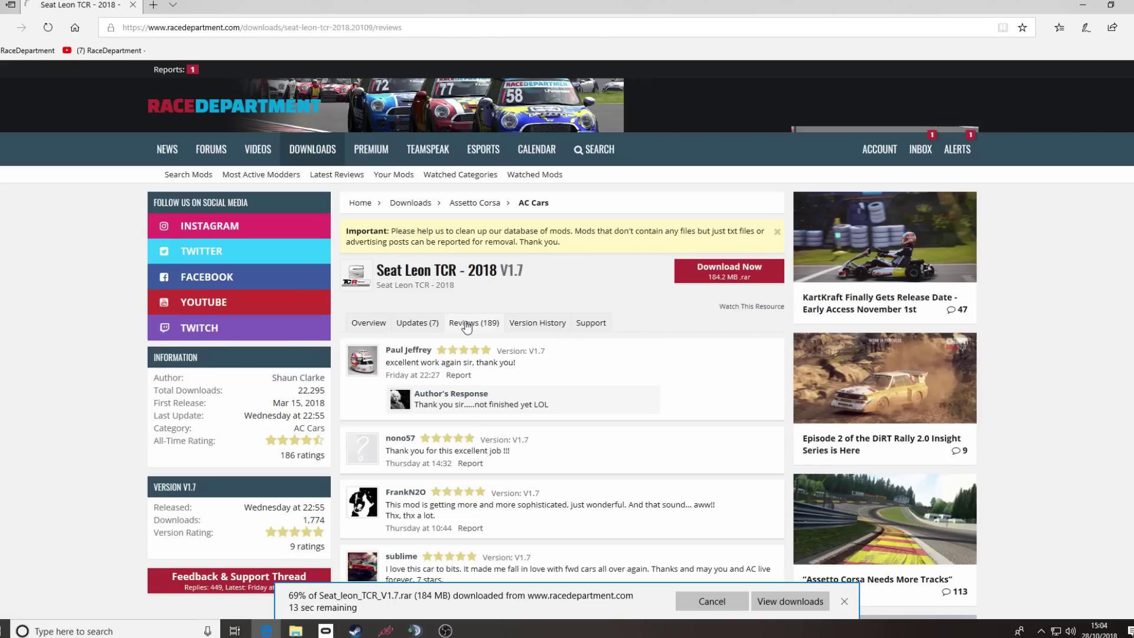
{"action": "scroll", "coordinate": [501, 394], "scroll_direction": "down", "scroll_amount": 7}
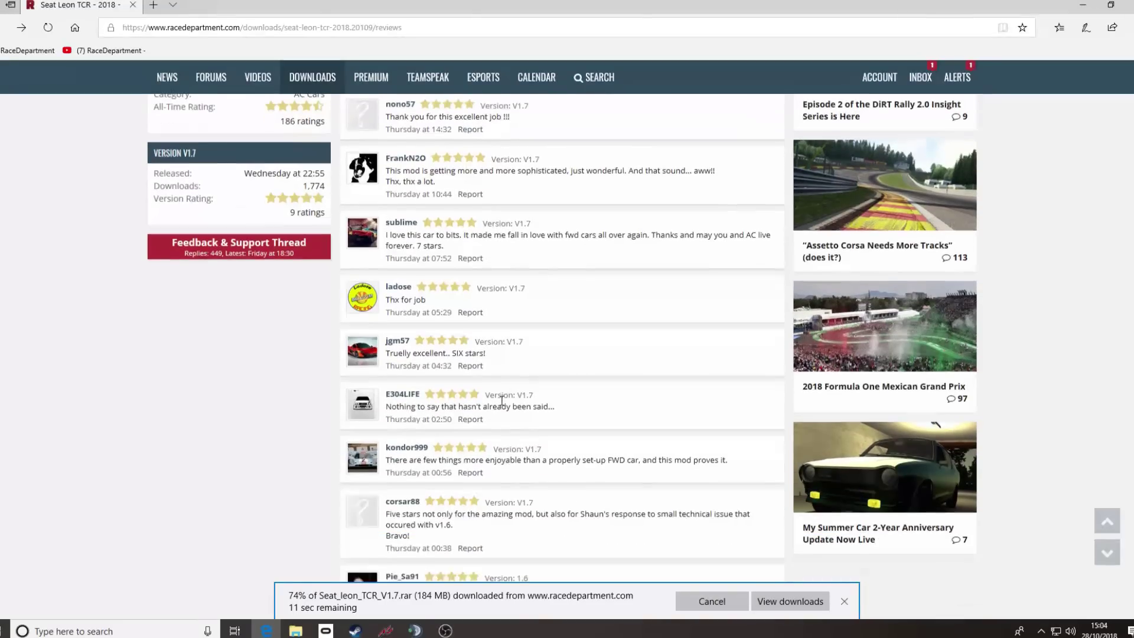
{"action": "scroll", "coordinate": [463, 346], "scroll_direction": "down", "scroll_amount": 15}
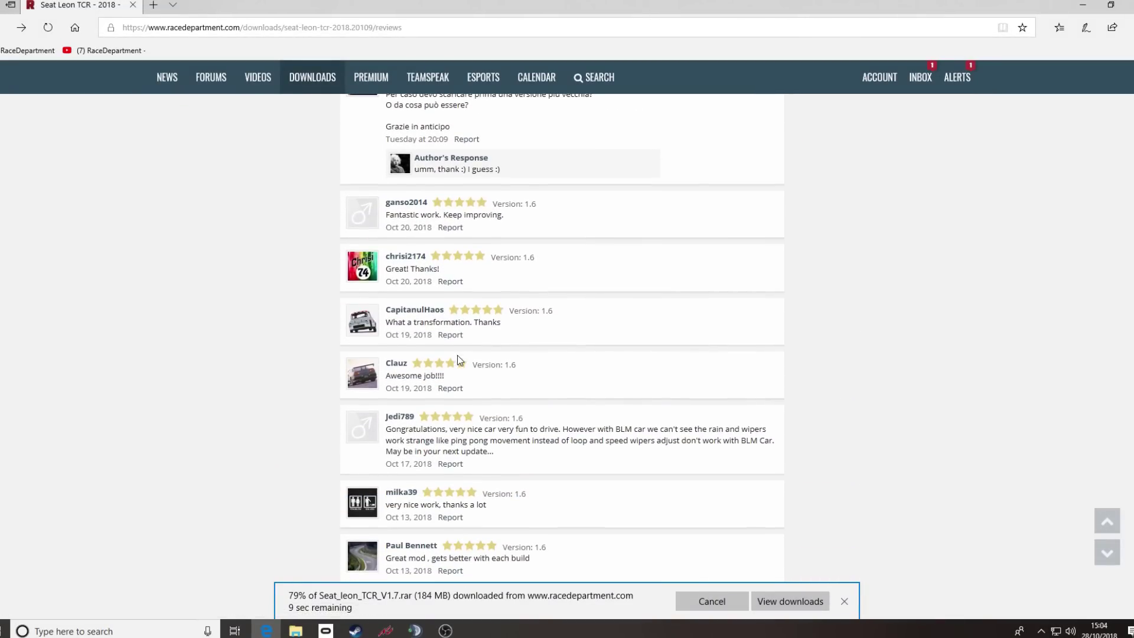
{"action": "scroll", "coordinate": [457, 357], "scroll_direction": "up", "scroll_amount": 20}
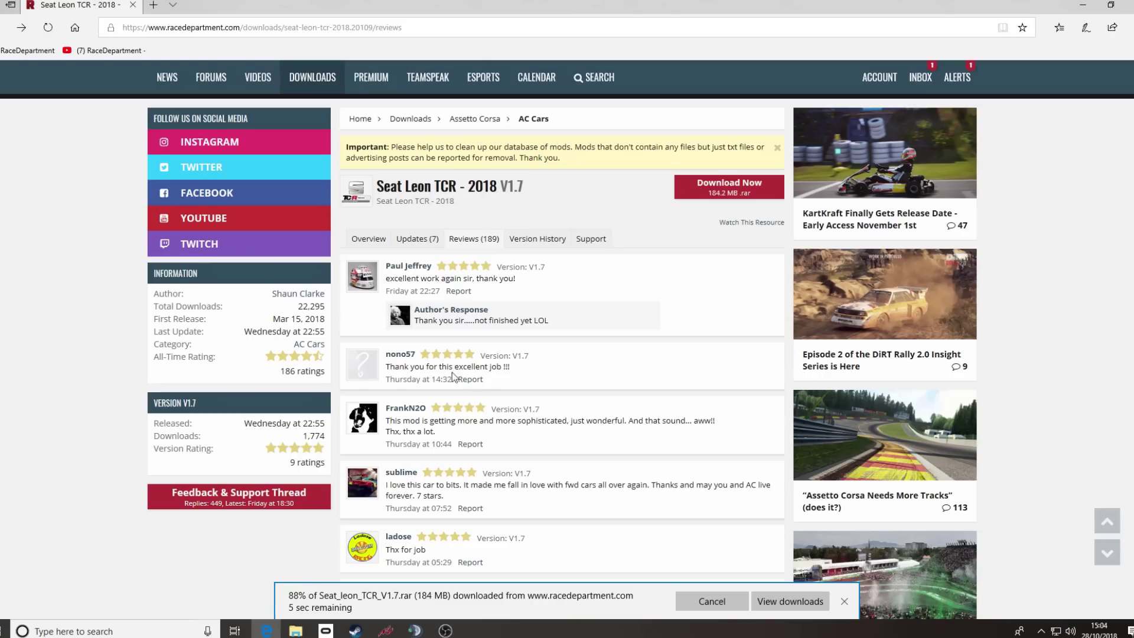
{"action": "left_click", "coordinate": [370, 246]}
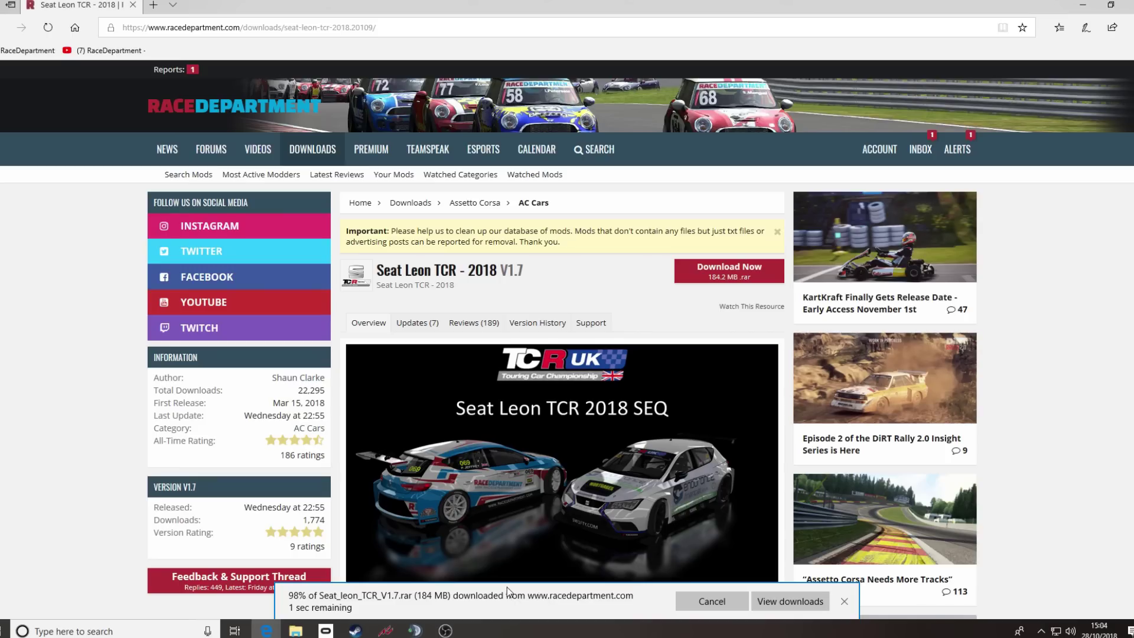
Open Seat_leon_TCR_V1.7.rar from the Desktop in a maximized WinRAR window, then bring up File Explorer.
{"action": "left_click", "coordinate": [1084, 8]}
{"action": "left_click", "coordinate": [1084, 8]}
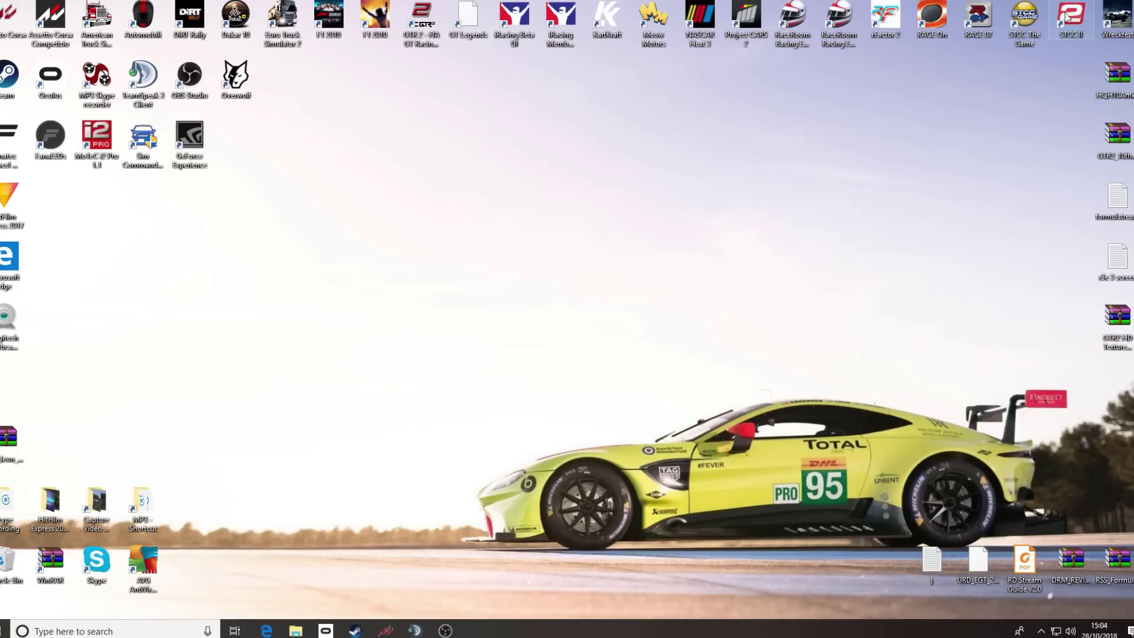
{"action": "left_click_drag", "start_coordinate": [9, 440], "coordinate": [609, 214]}
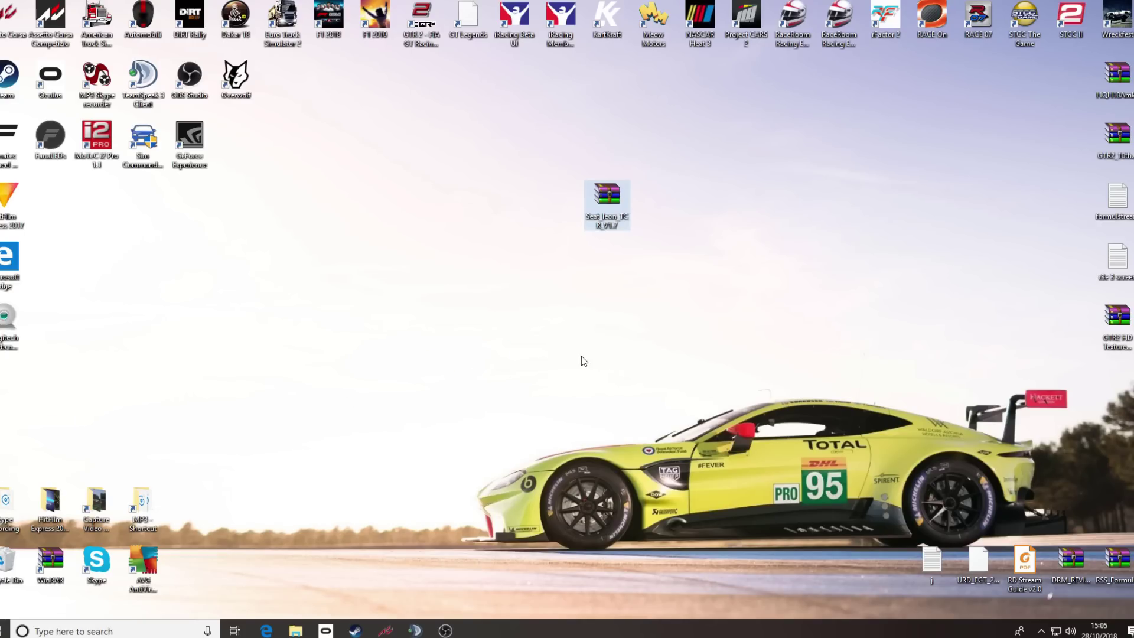
{"action": "double_click", "coordinate": [608, 214]}
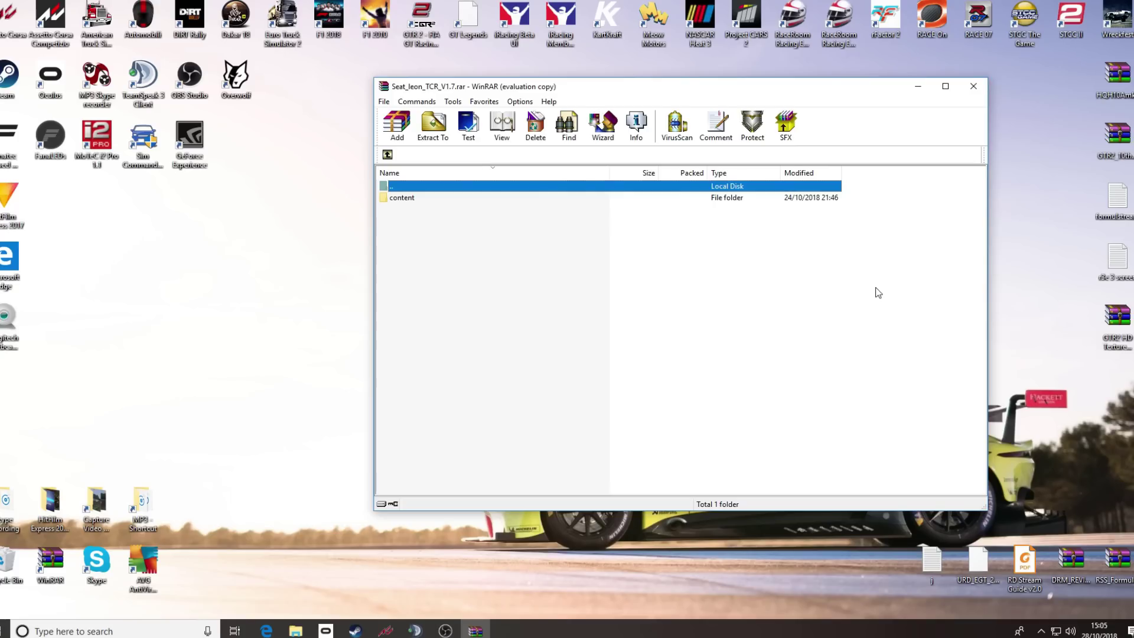
{"action": "left_click", "coordinate": [746, 304]}
{"action": "left_click", "coordinate": [945, 86]}
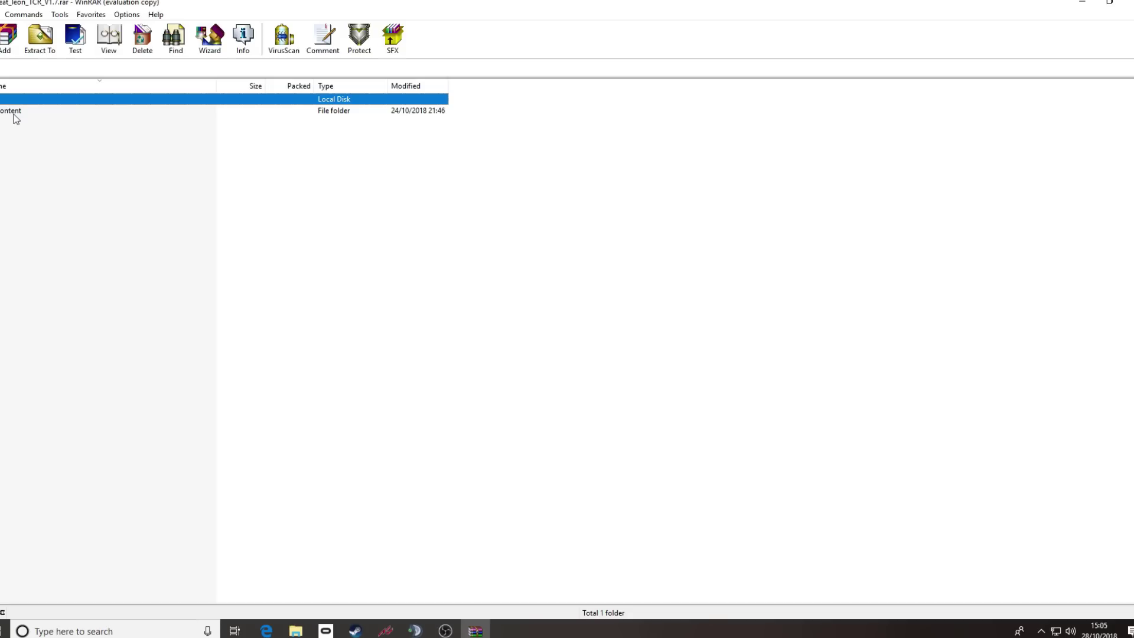
{"action": "left_click", "coordinate": [296, 631]}
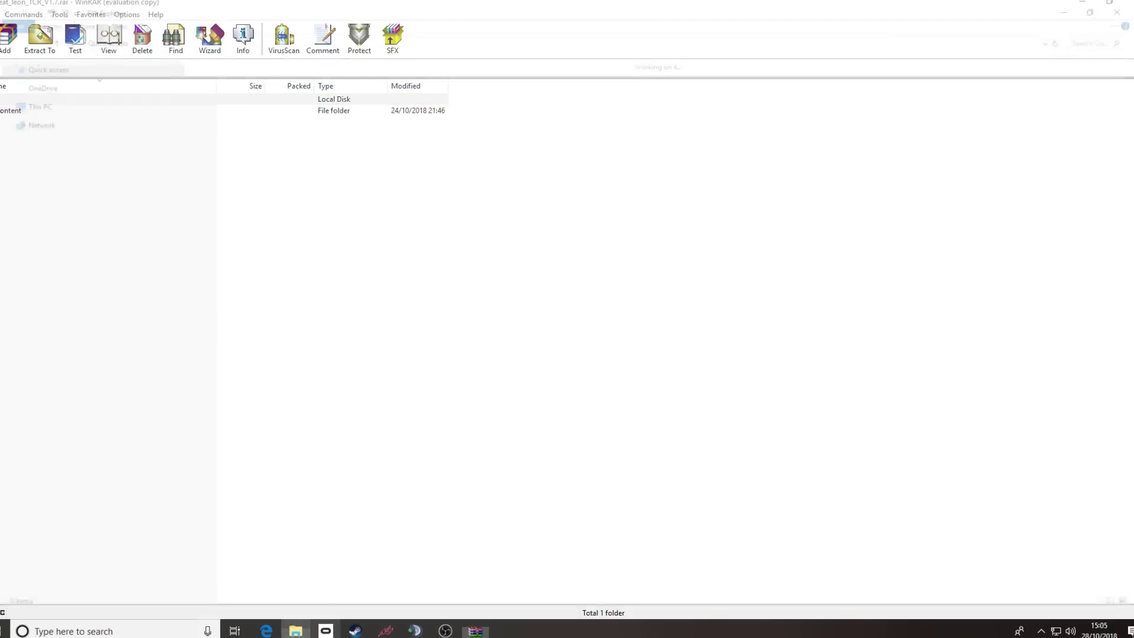
Navigate File Explorer to steamapps\common\assettocorsa on the D: drive.
{"action": "left_click", "coordinate": [24, 140]}
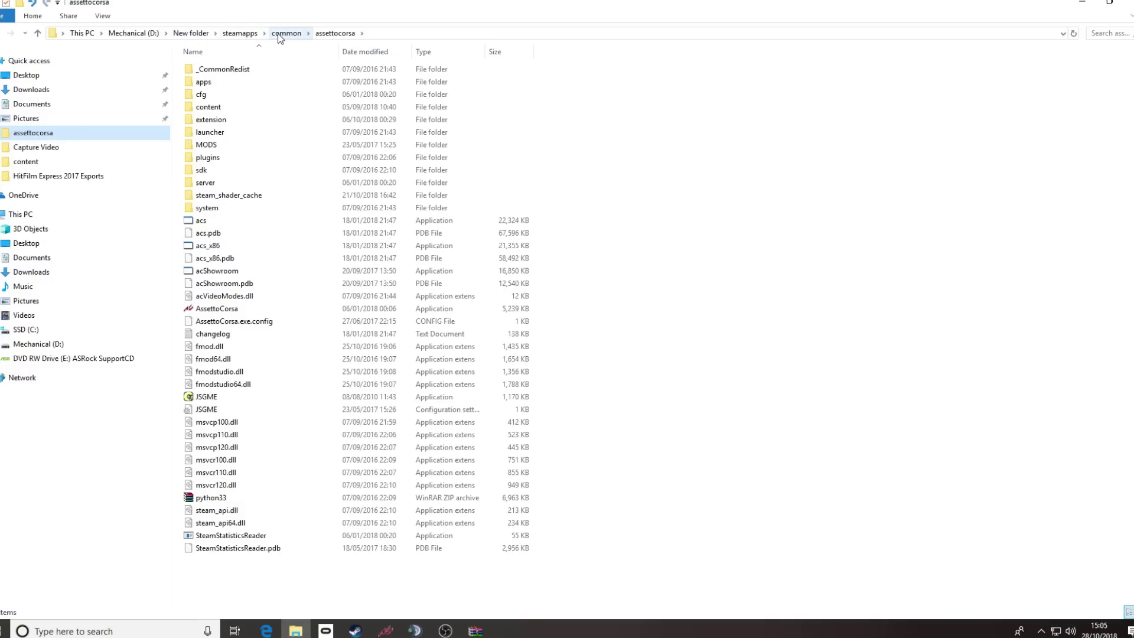
{"action": "left_click", "coordinate": [238, 34]}
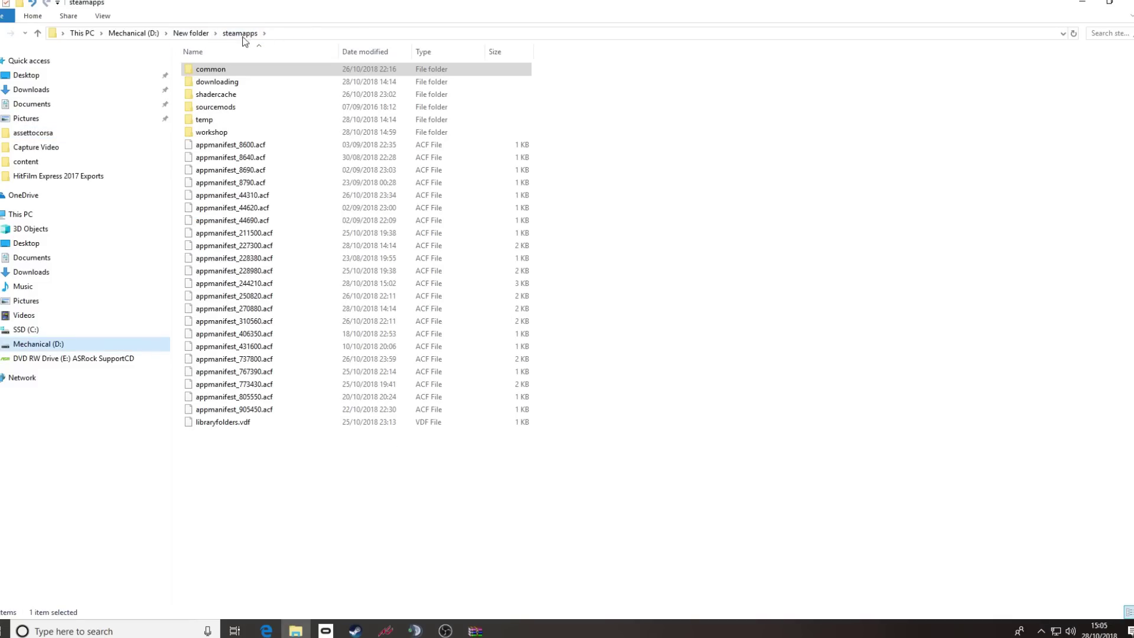
{"action": "double_click", "coordinate": [211, 71]}
{"action": "double_click", "coordinate": [217, 94]}
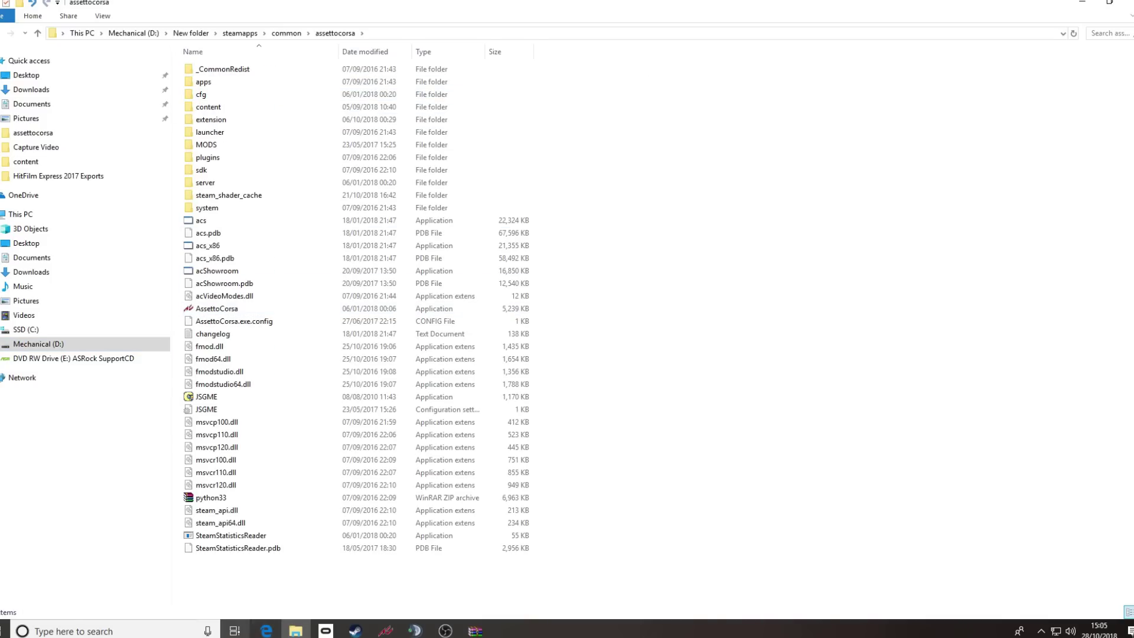
Snap WinRAR to the right half and the assettocorsa Explorer window to the left.
{"action": "left_click", "coordinate": [476, 630]}
{"action": "left_click_drag", "start_coordinate": [422, 10], "coordinate": [1131, 12]}
{"action": "left_click", "coordinate": [339, 227]}
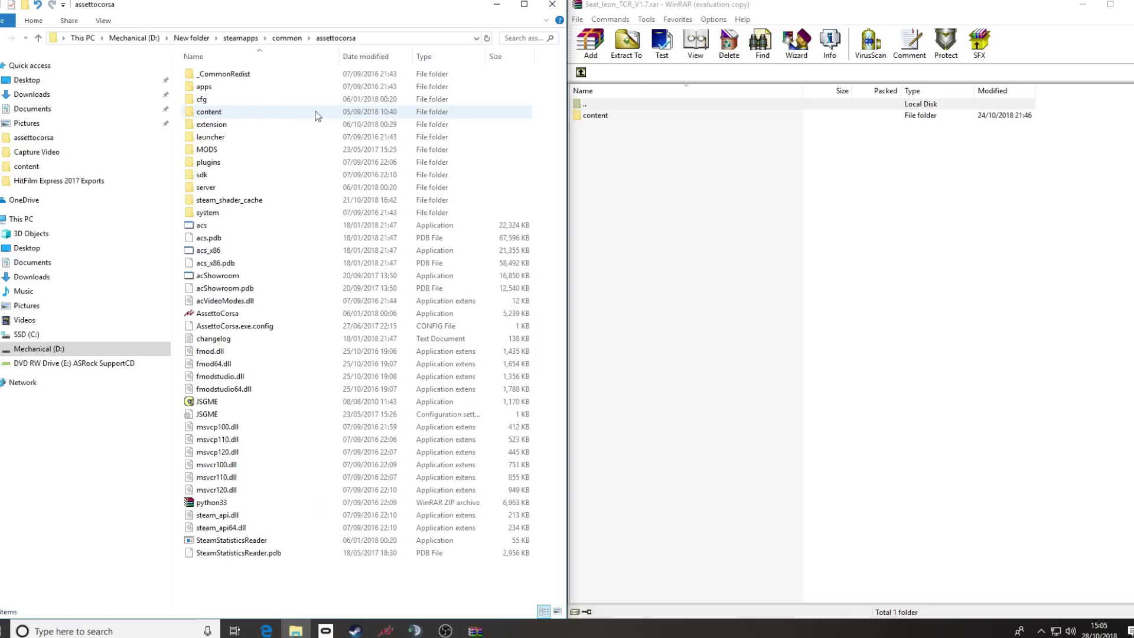
Compare the archive's content\cars folders with the game's content\cars, ending inside the archive's content folder.
{"action": "double_click", "coordinate": [591, 121]}
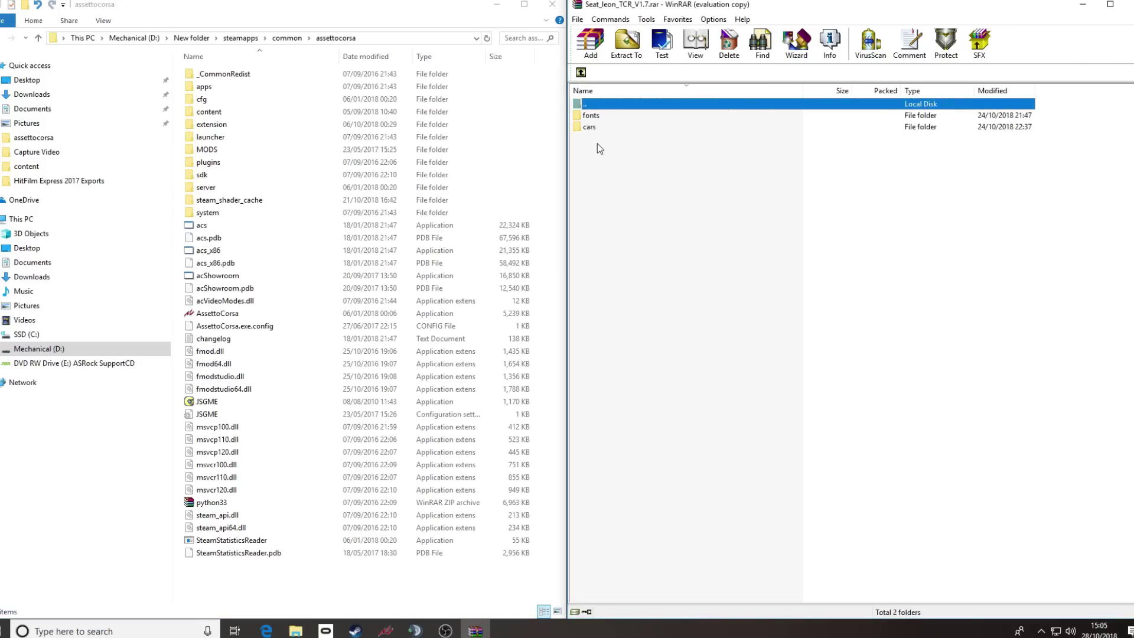
{"action": "double_click", "coordinate": [589, 128]}
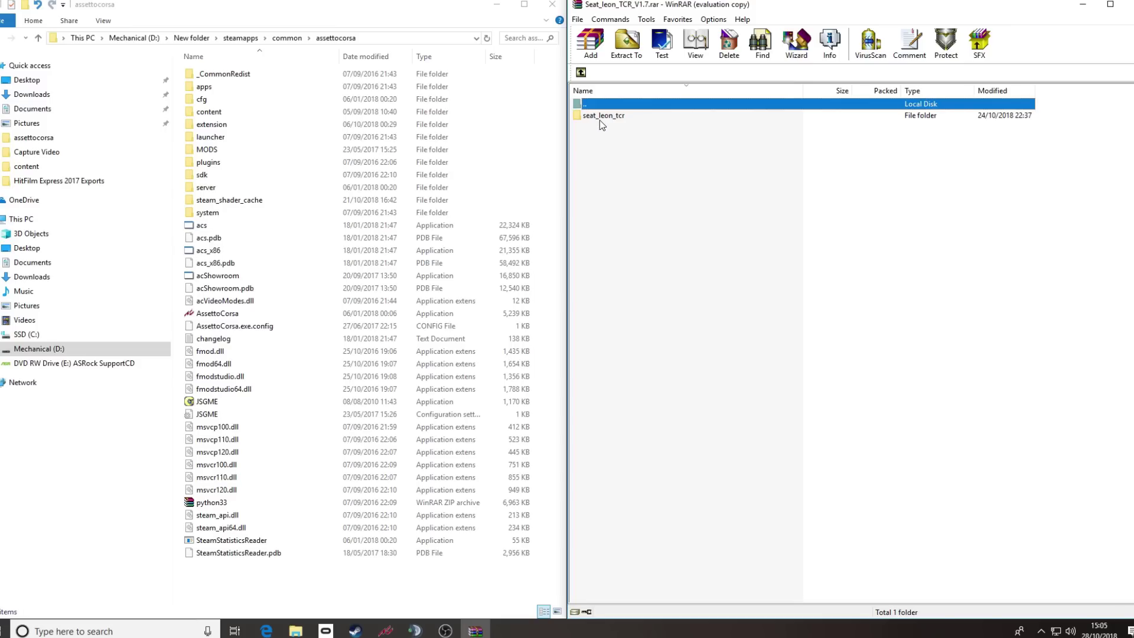
{"action": "double_click", "coordinate": [205, 114]}
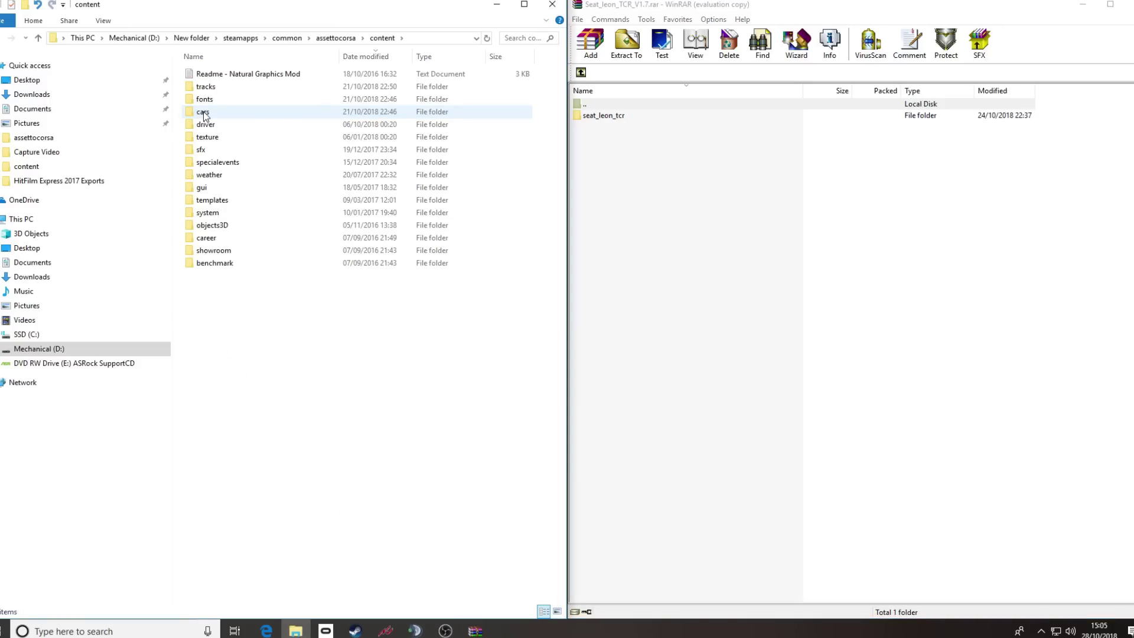
{"action": "double_click", "coordinate": [203, 112]}
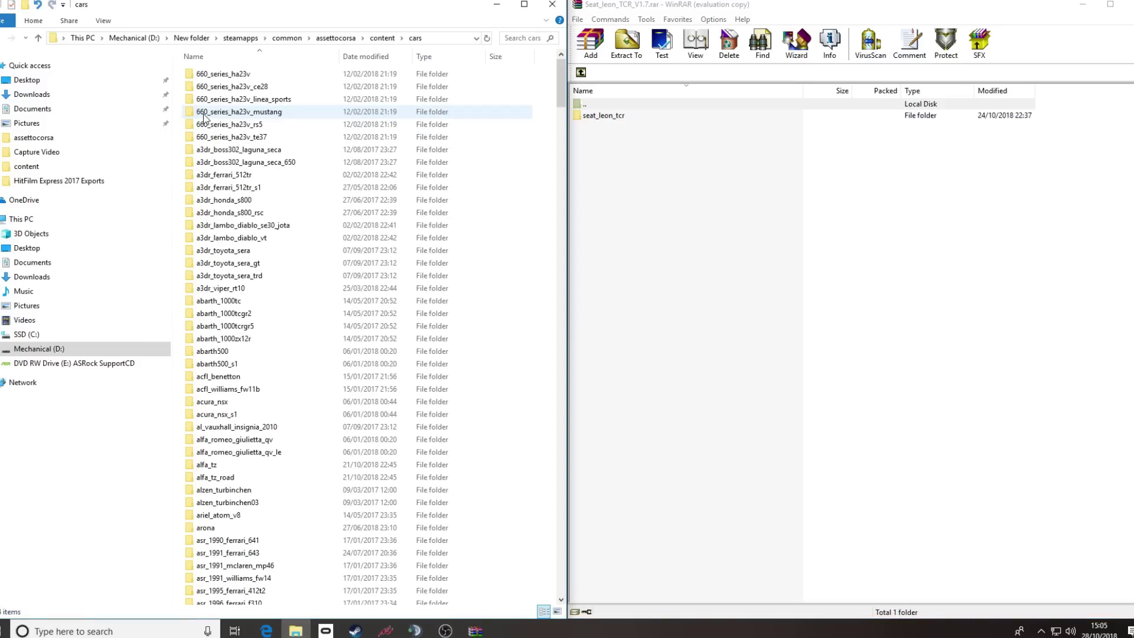
{"action": "scroll", "coordinate": [249, 165], "scroll_direction": "down", "scroll_amount": 3}
{"action": "scroll", "coordinate": [258, 307], "scroll_direction": "up", "scroll_amount": 3}
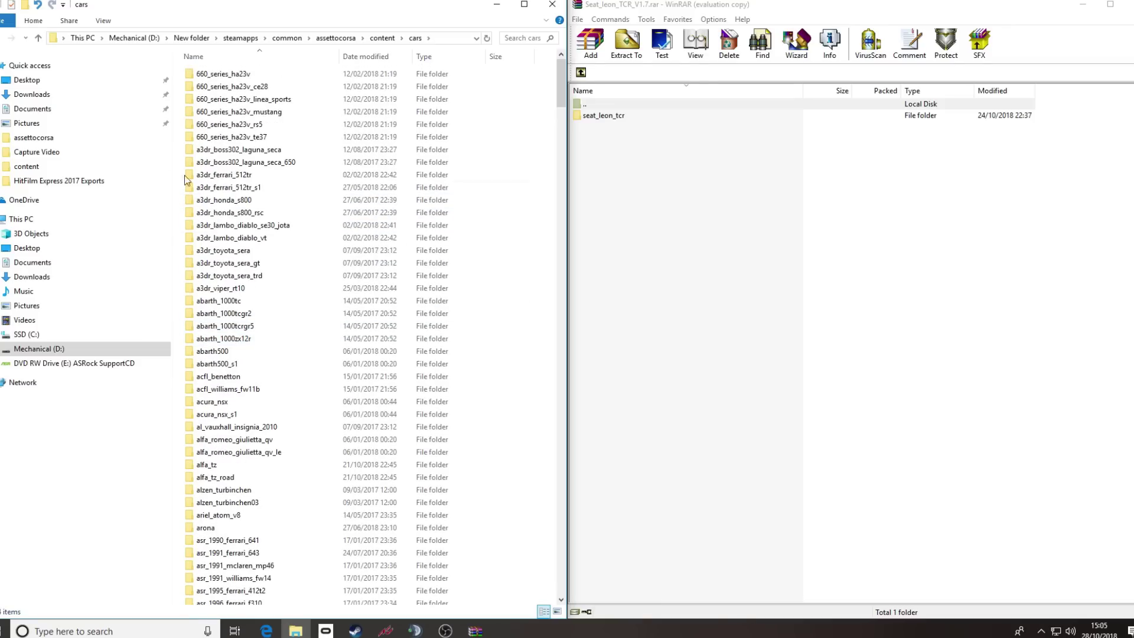
{"action": "key", "text": "BackSpace"}
{"action": "key", "text": "BackSpace"}
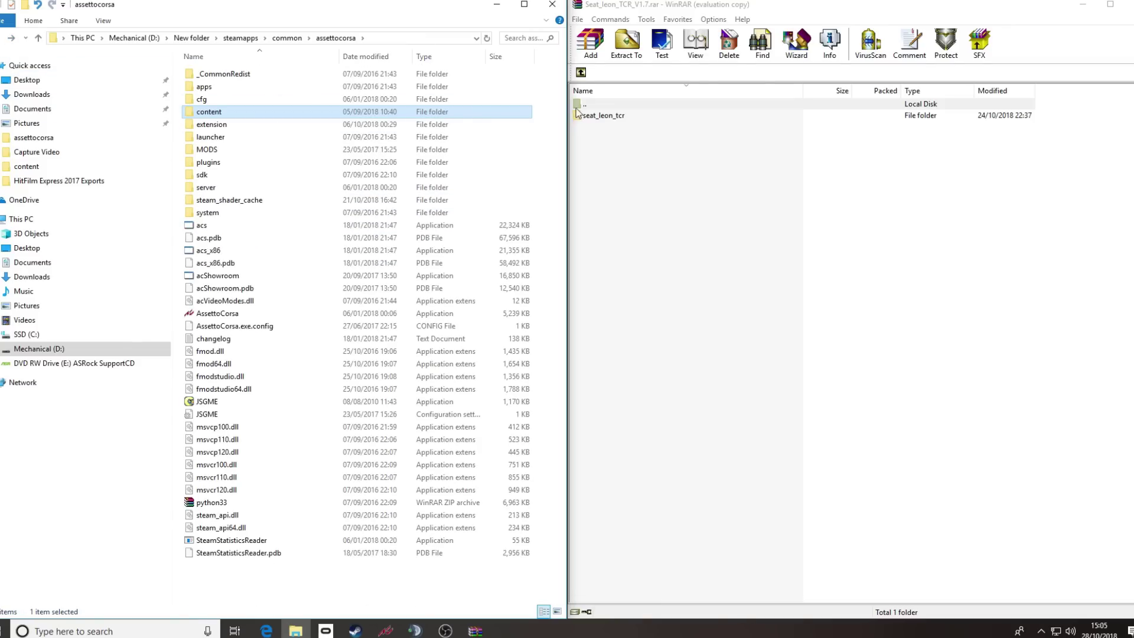
{"action": "double_click", "coordinate": [591, 115]}
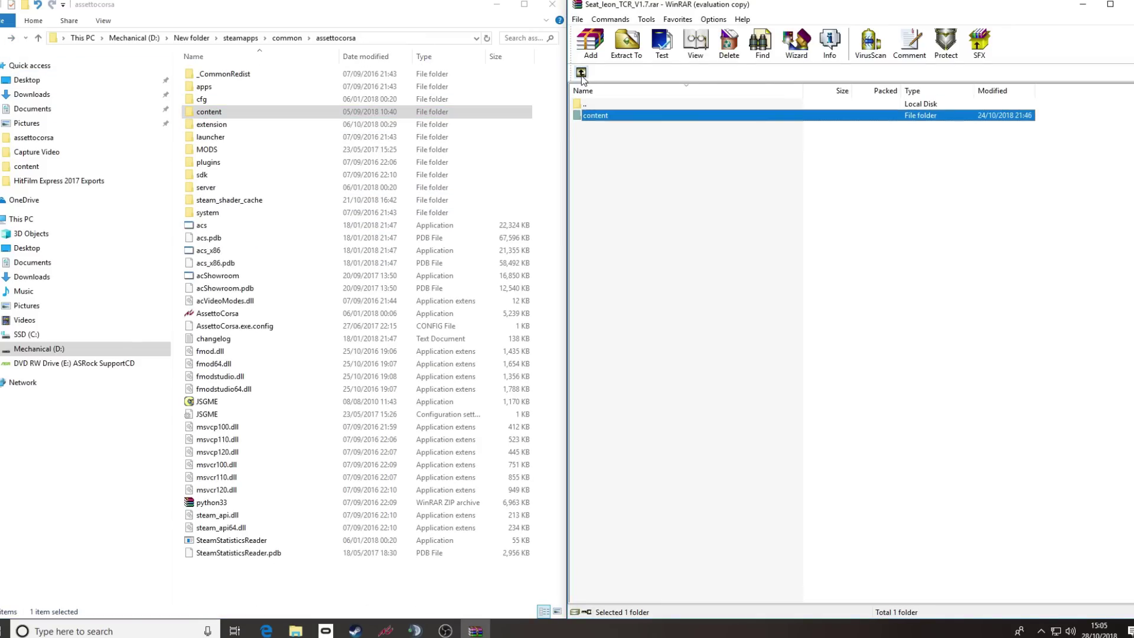
{"action": "double_click", "coordinate": [595, 118]}
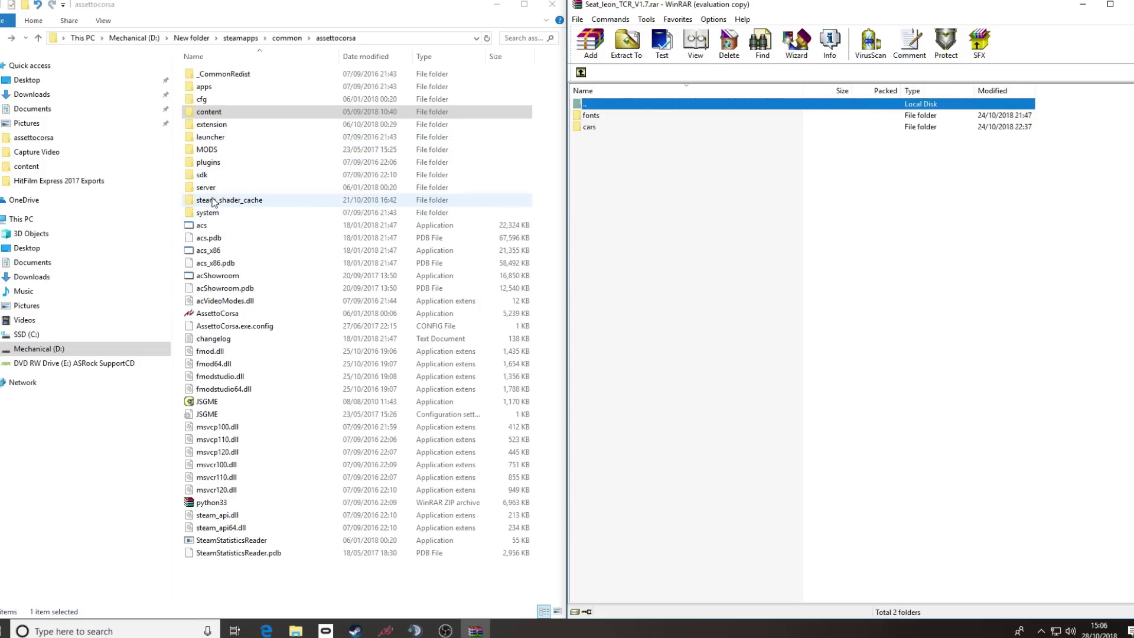
Drag the archive's content folder into assettocorsa and replace the same-named files in the destination.
{"action": "double_click", "coordinate": [206, 114]}
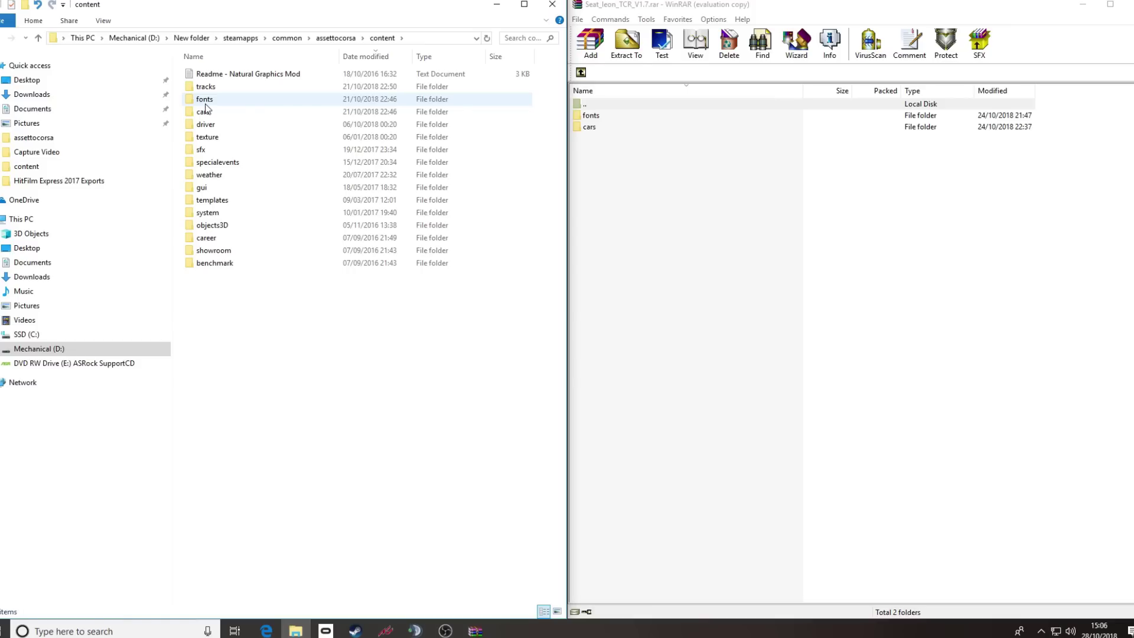
{"action": "left_click", "coordinate": [336, 37]}
{"action": "left_click", "coordinate": [581, 72]}
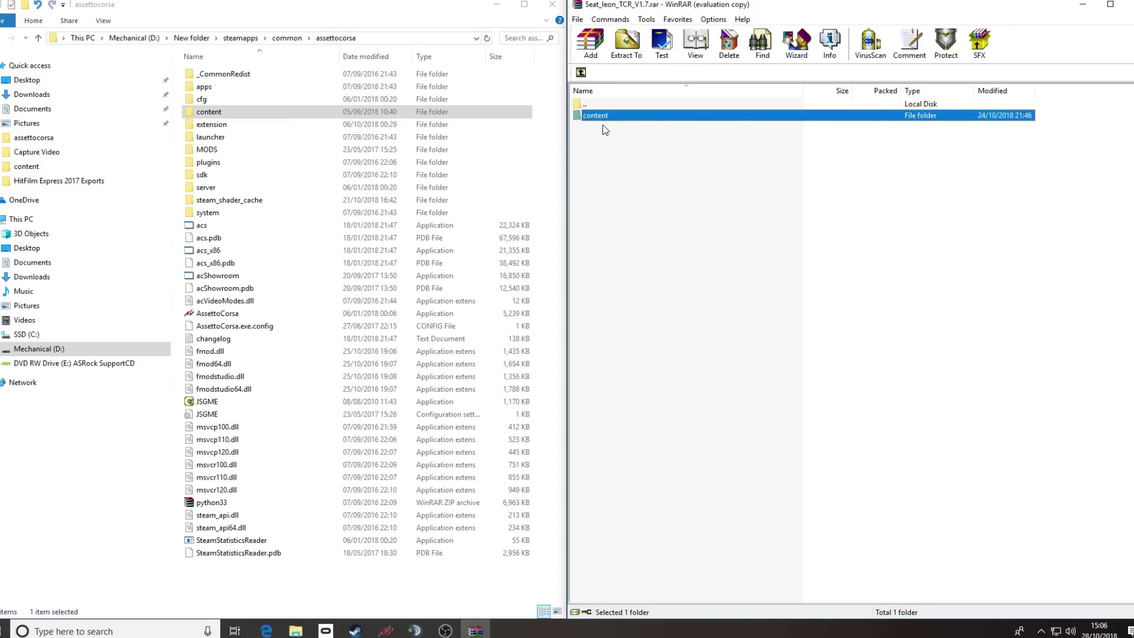
{"action": "left_click_drag", "start_coordinate": [603, 118], "coordinate": [180, 183]}
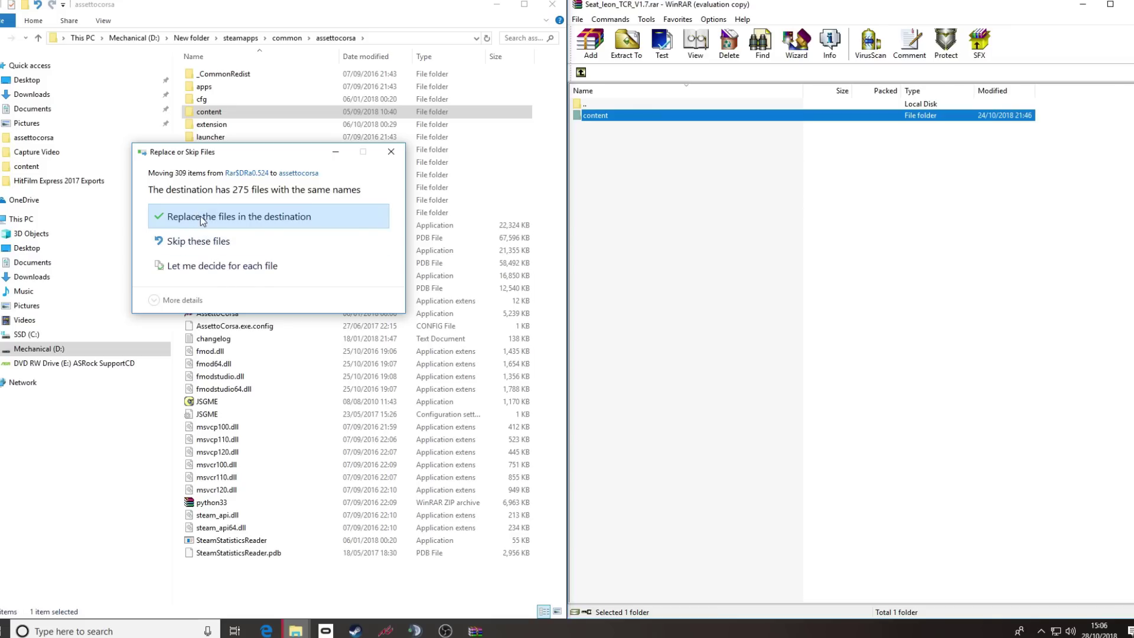
{"action": "left_click", "coordinate": [201, 217]}
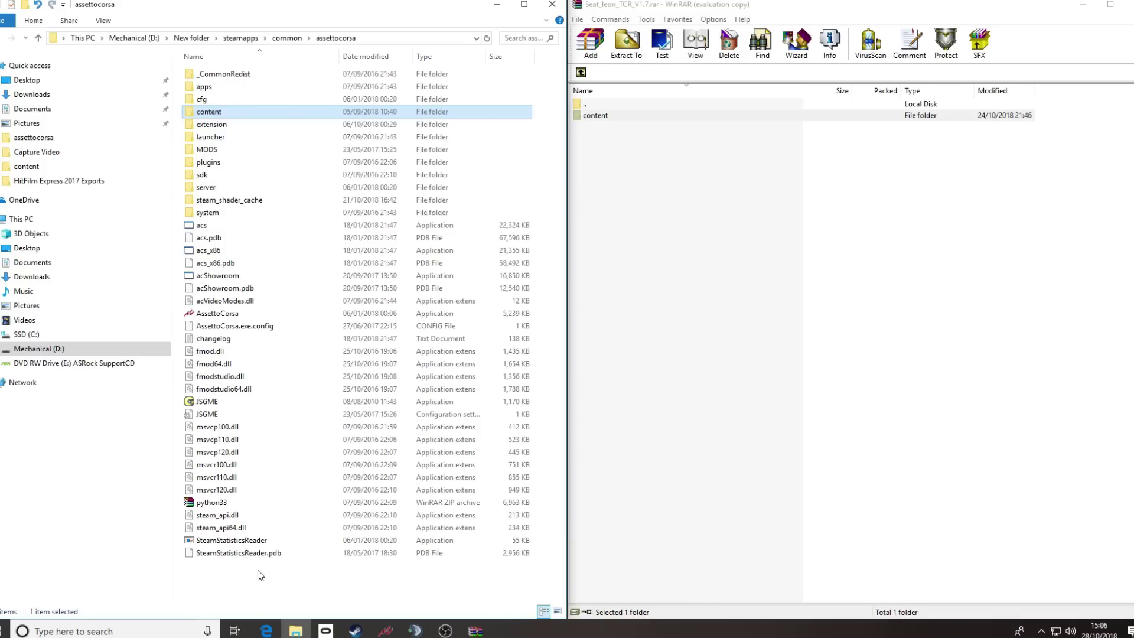
Switch back to Edge and scroll through the Seat Leon TCR - 2018 description.
{"action": "left_click", "coordinate": [266, 631]}
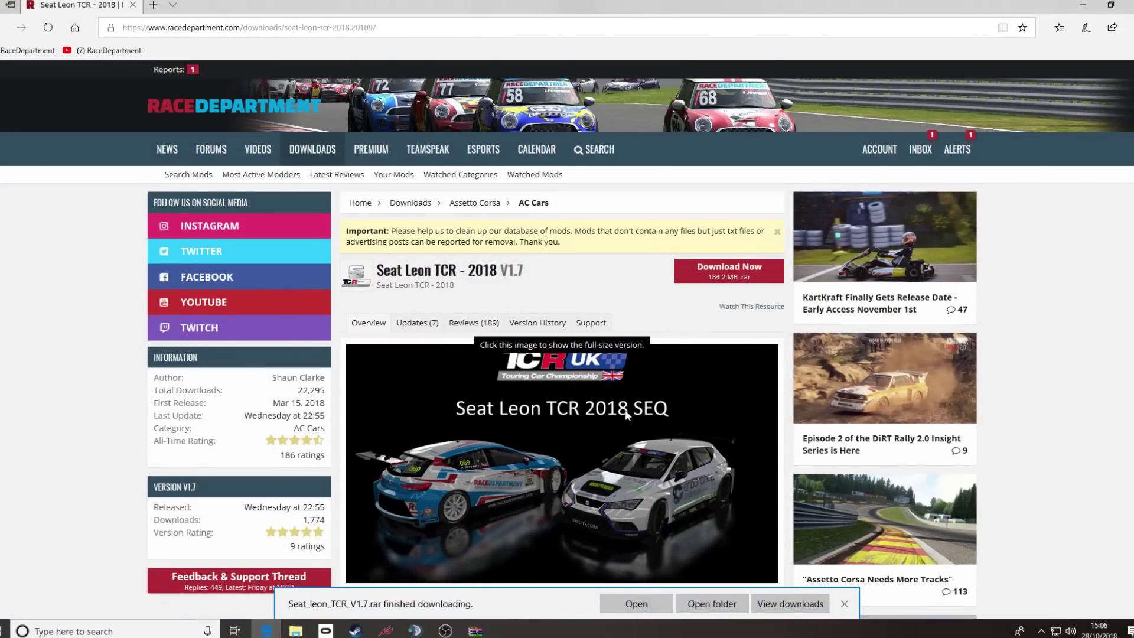
{"action": "scroll", "coordinate": [625, 410], "scroll_direction": "down", "scroll_amount": 4}
{"action": "scroll", "coordinate": [609, 423], "scroll_direction": "up", "scroll_amount": 3}
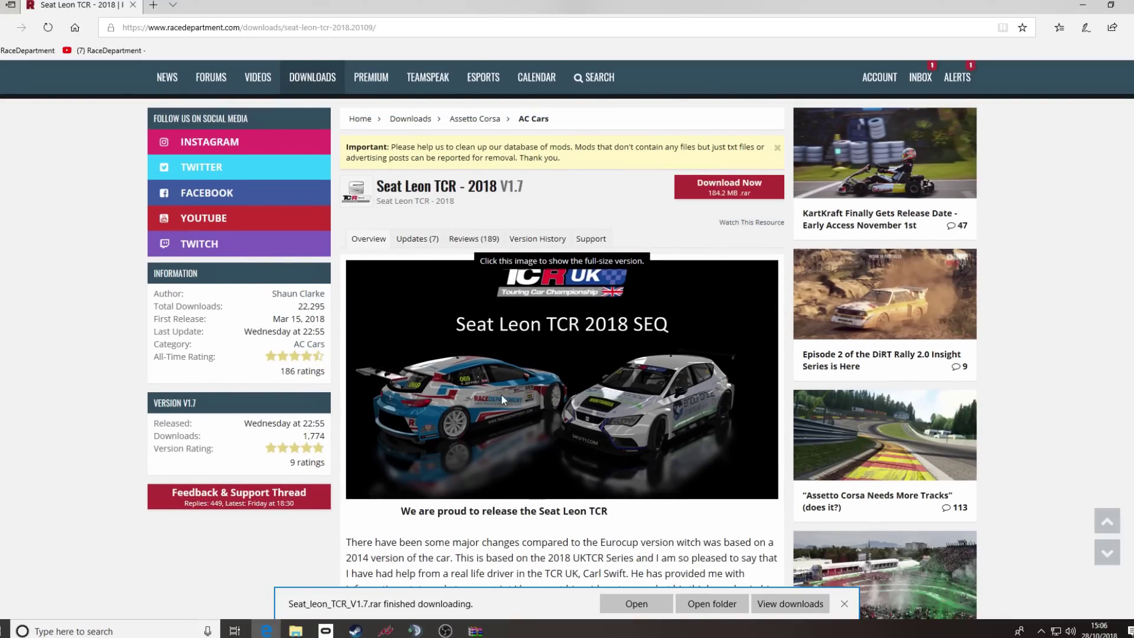
{"action": "scroll", "coordinate": [478, 288], "scroll_direction": "down", "scroll_amount": 8}
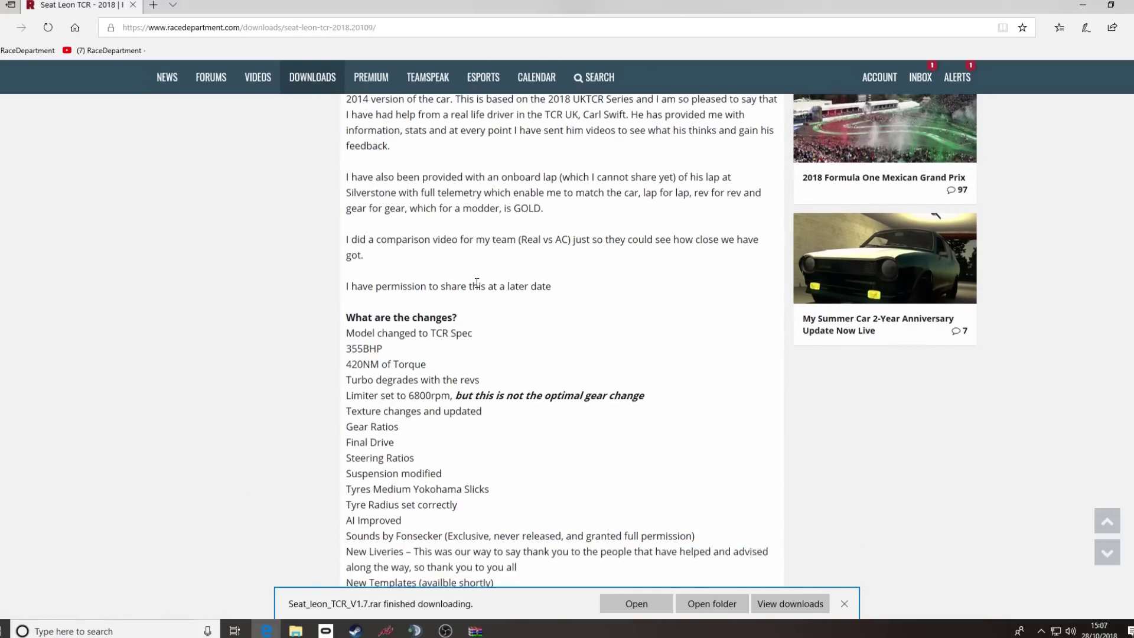
{"action": "scroll", "coordinate": [477, 284], "scroll_direction": "down", "scroll_amount": 10}
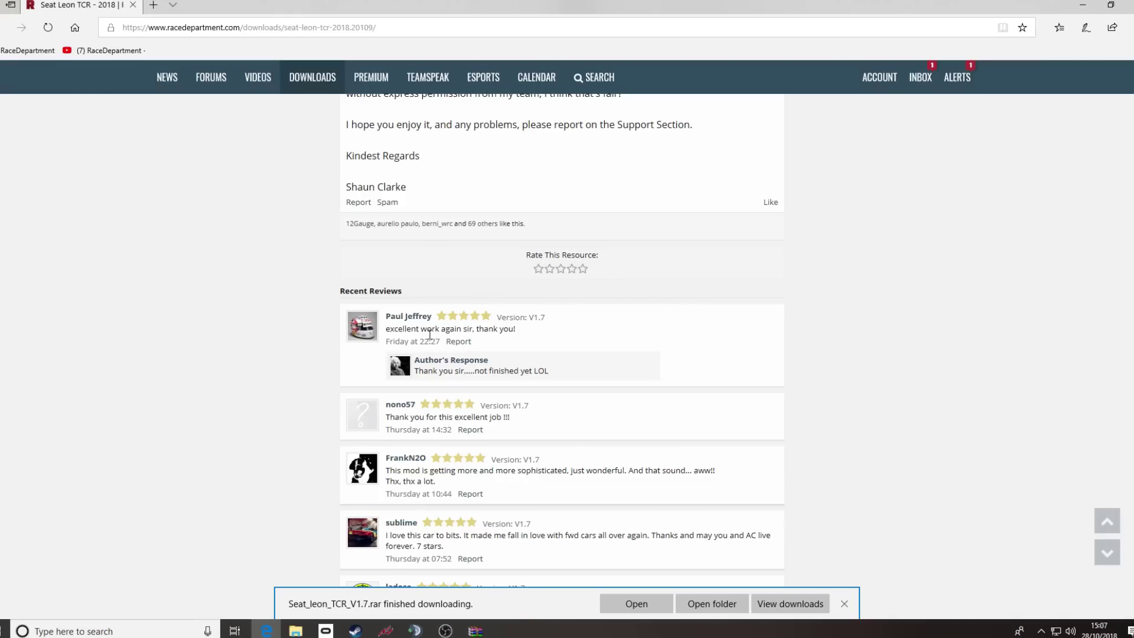
Read the user reviews and author responses, then scroll back to the top.
{"action": "left_click_drag", "start_coordinate": [519, 329], "coordinate": [384, 328]}
{"action": "left_click_drag", "start_coordinate": [553, 373], "coordinate": [414, 371]}
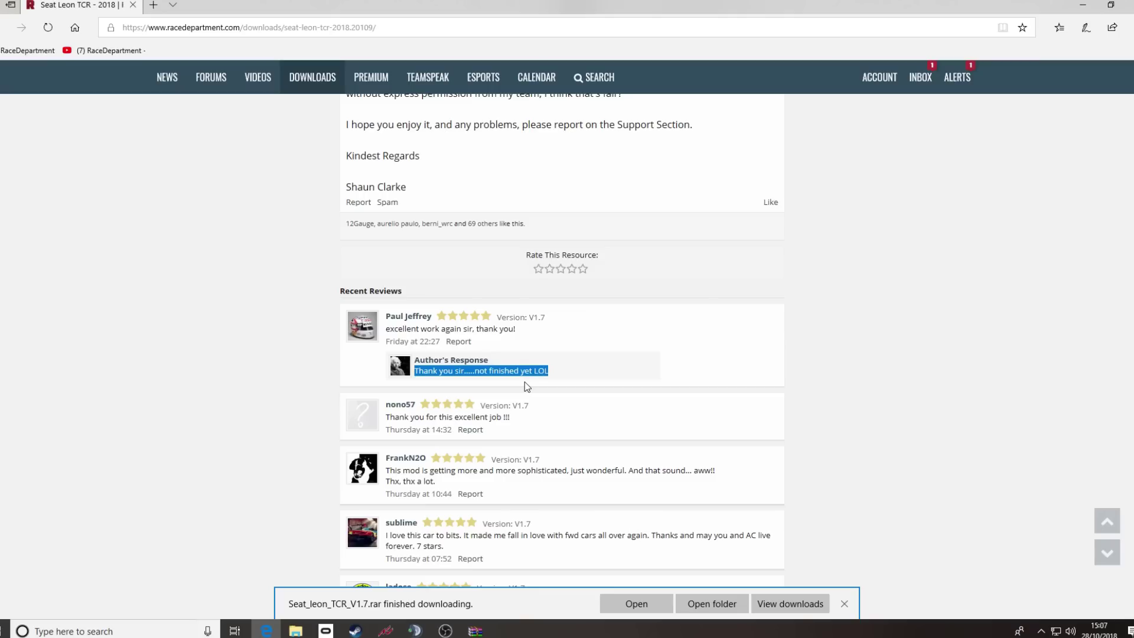
{"action": "scroll", "coordinate": [502, 366], "scroll_direction": "down", "scroll_amount": 2}
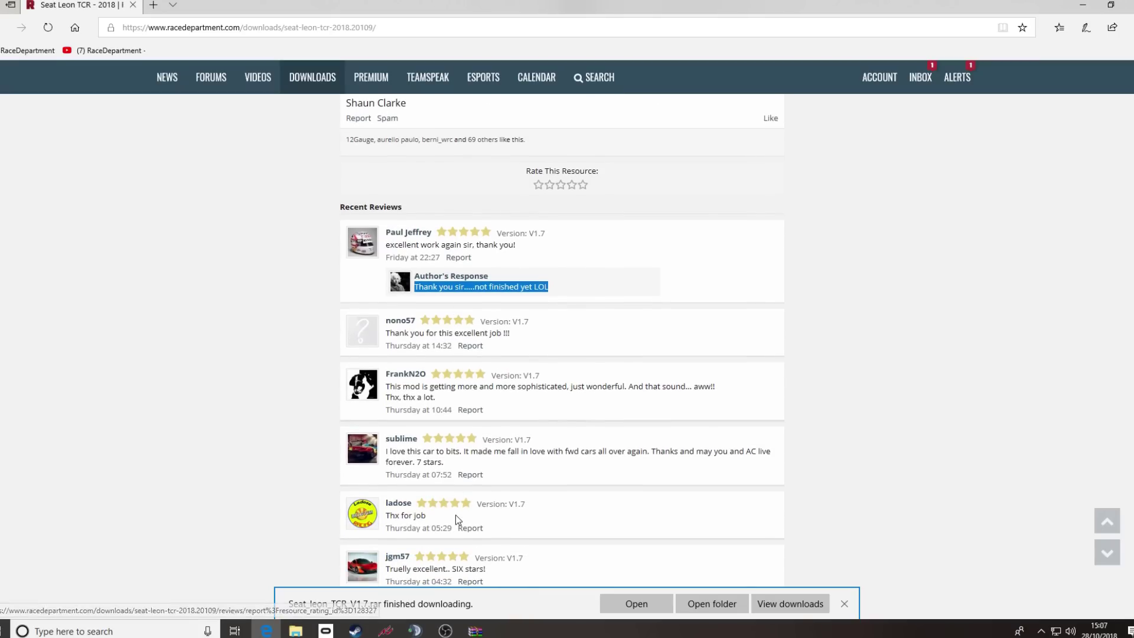
{"action": "scroll", "coordinate": [465, 390], "scroll_direction": "down", "scroll_amount": 7}
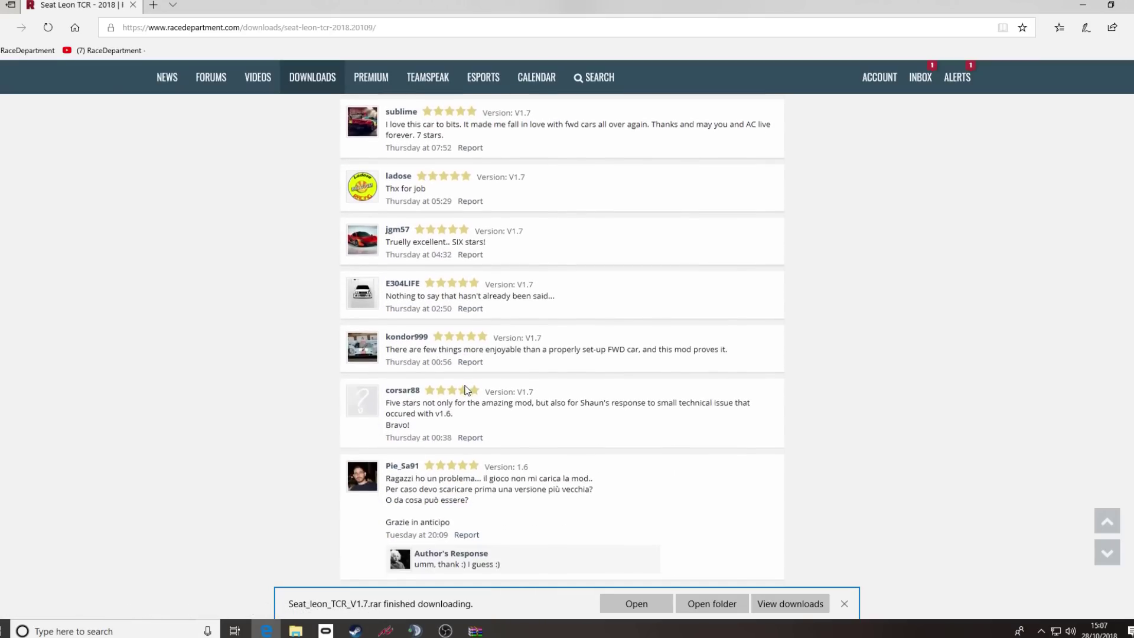
{"action": "scroll", "coordinate": [465, 390], "scroll_direction": "up", "scroll_amount": 18}
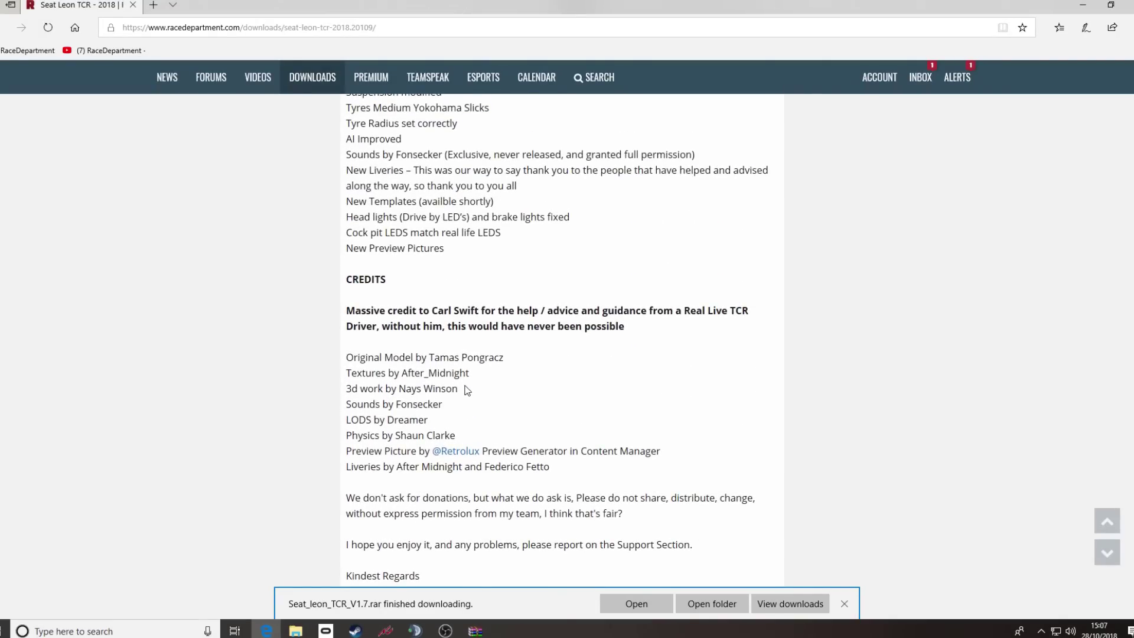
{"action": "scroll", "coordinate": [467, 390], "scroll_direction": "up", "scroll_amount": 8}
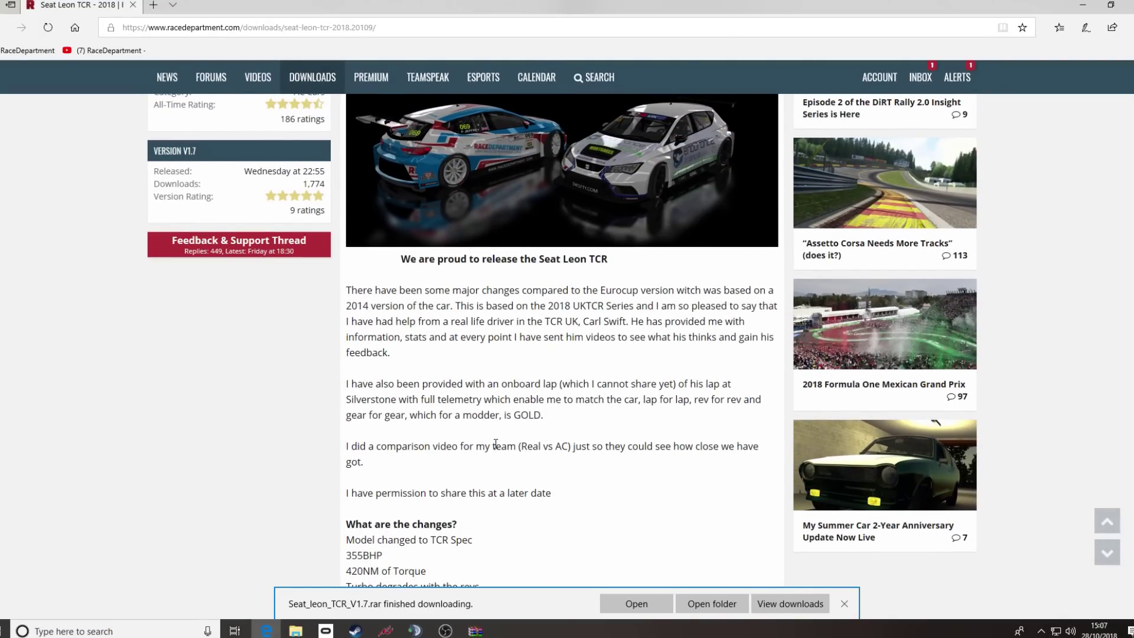
{"action": "scroll", "coordinate": [496, 443], "scroll_direction": "up", "scroll_amount": 3}
{"action": "scroll", "coordinate": [497, 448], "scroll_direction": "up", "scroll_amount": 3}
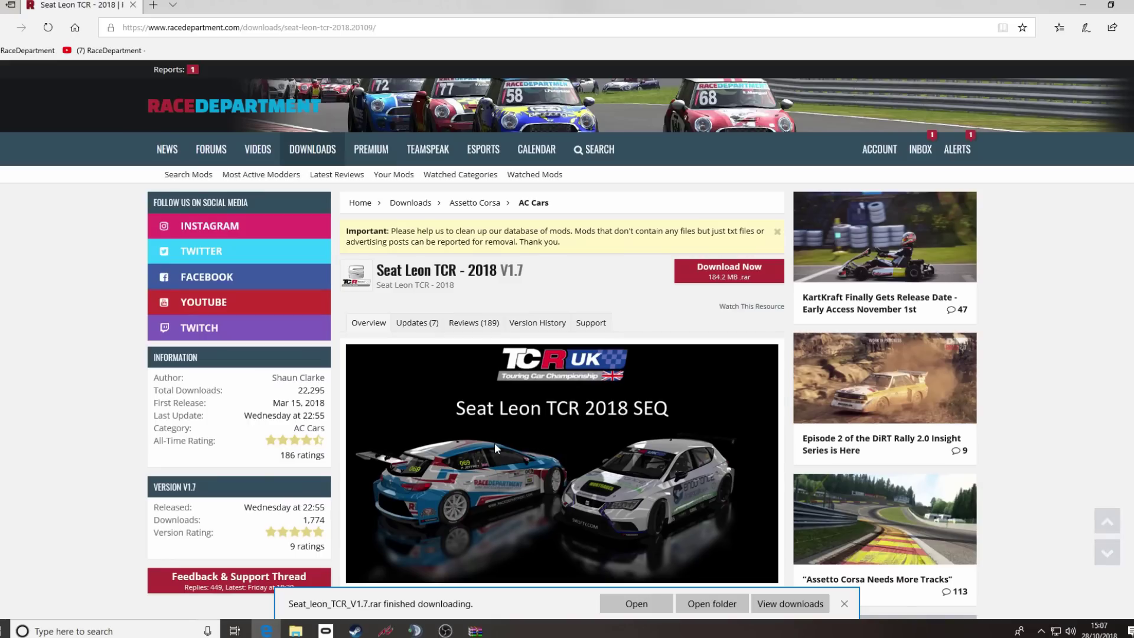
Go to AC Tracks and open the Roller Coaster Race Circuit mod page.
{"action": "left_click", "coordinate": [474, 206]}
{"action": "scroll", "coordinate": [206, 346], "scroll_direction": "down", "scroll_amount": 3}
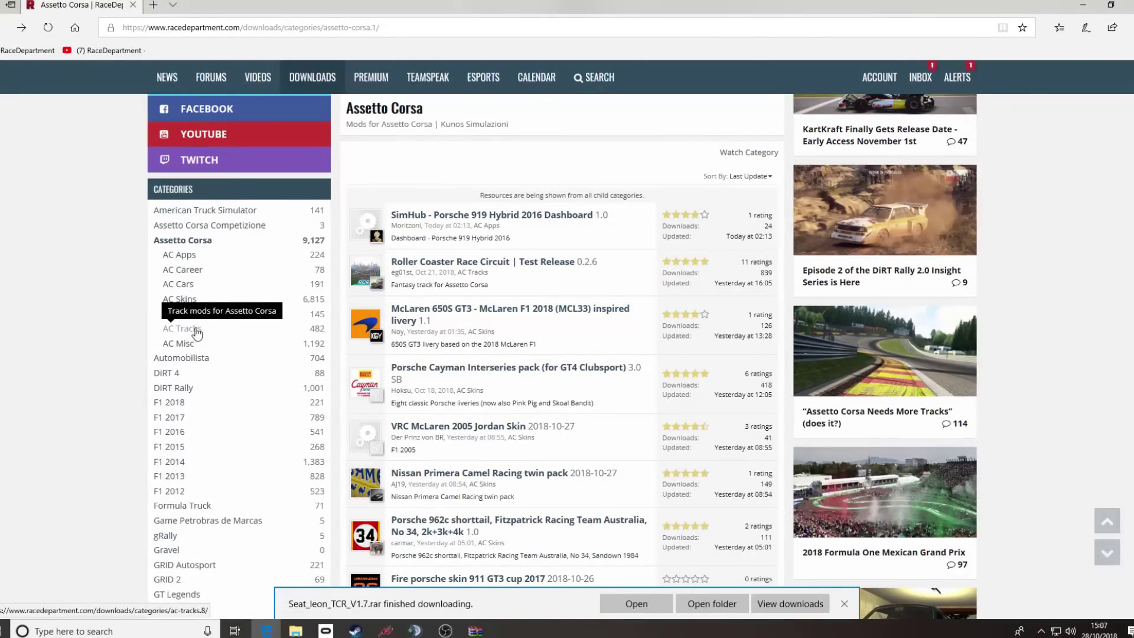
{"action": "left_click", "coordinate": [196, 331]}
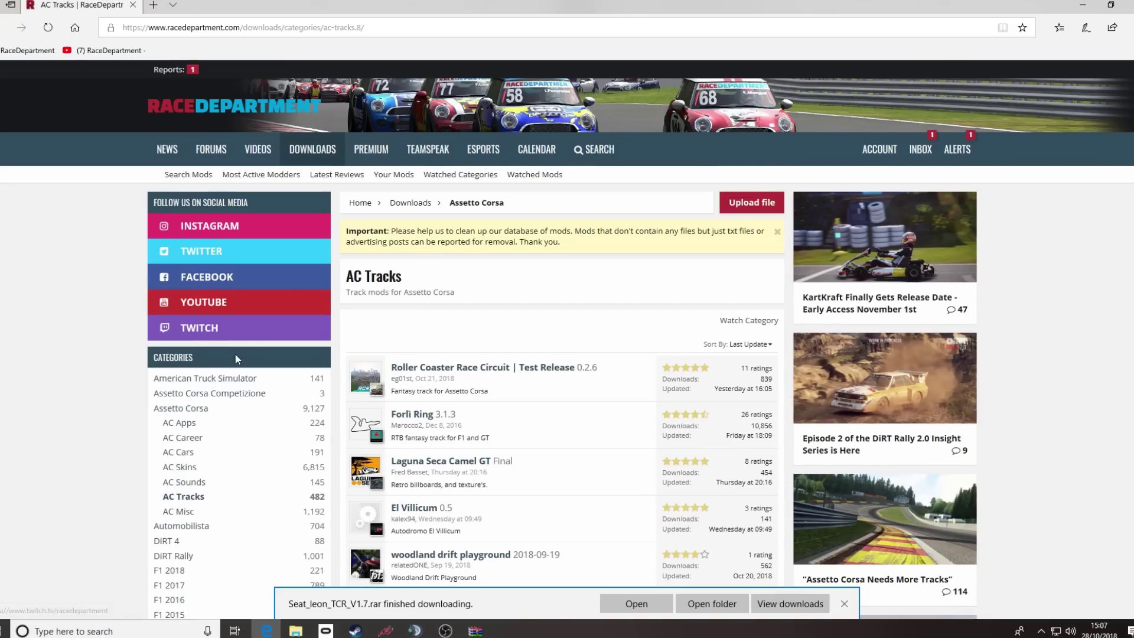
{"action": "scroll", "coordinate": [557, 534], "scroll_direction": "down", "scroll_amount": 2}
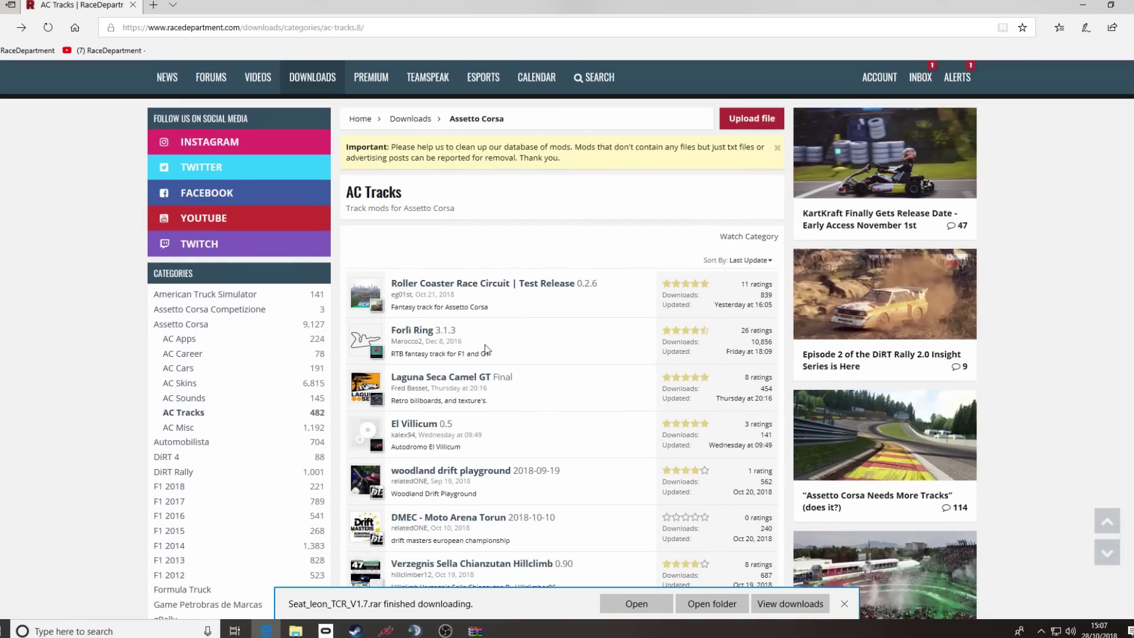
{"action": "left_click", "coordinate": [442, 288]}
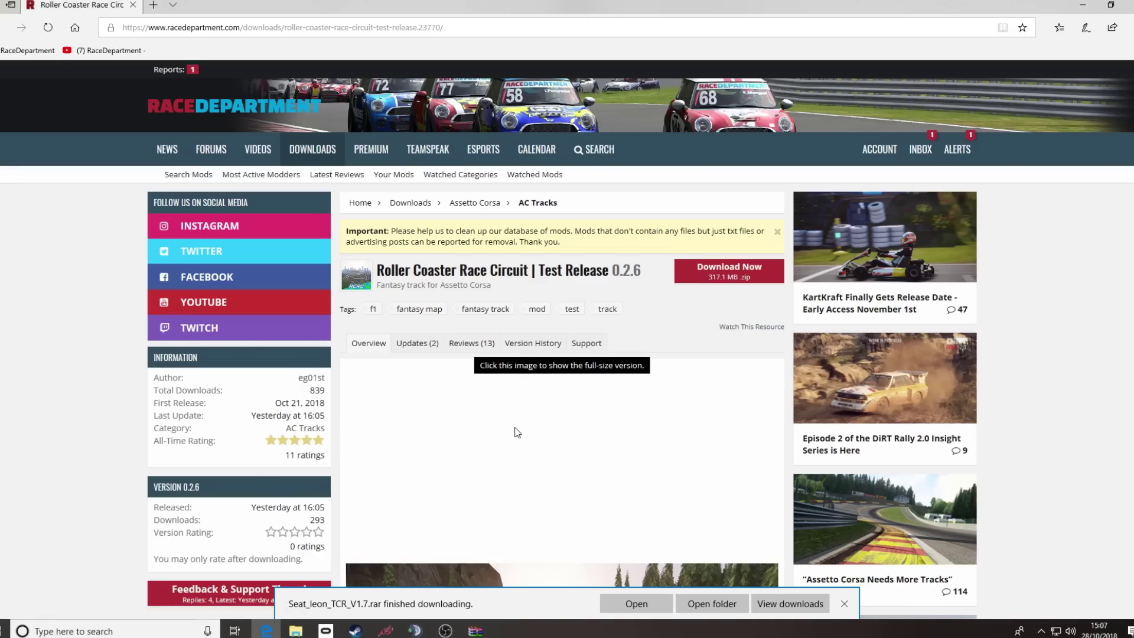
{"action": "scroll", "coordinate": [515, 427], "scroll_direction": "down", "scroll_amount": 2}
Check the track's Updates tab, then return to Overview and scroll through the description.
{"action": "left_click", "coordinate": [419, 264]}
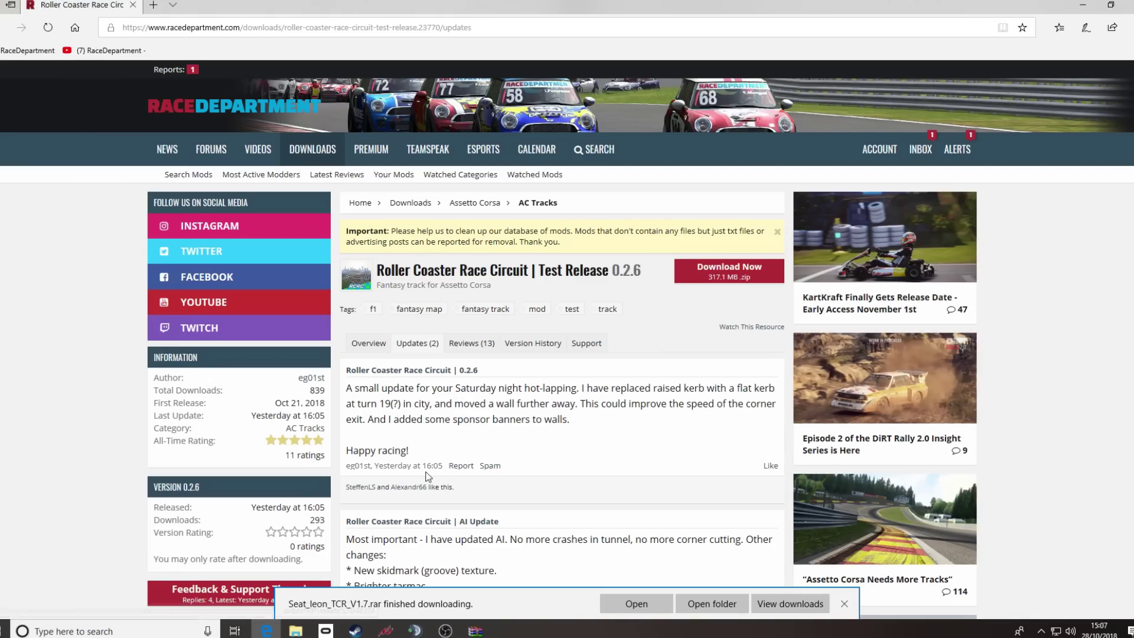
{"action": "left_click", "coordinate": [369, 344]}
{"action": "scroll", "coordinate": [449, 443], "scroll_direction": "down", "scroll_amount": 5}
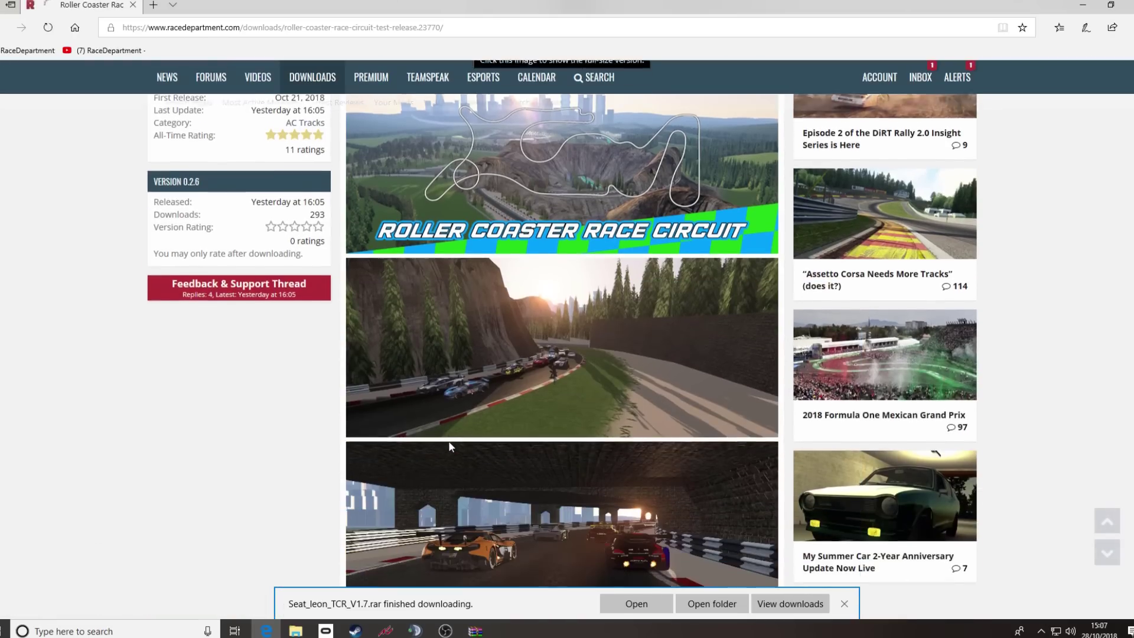
{"action": "scroll", "coordinate": [448, 446], "scroll_direction": "down", "scroll_amount": 20}
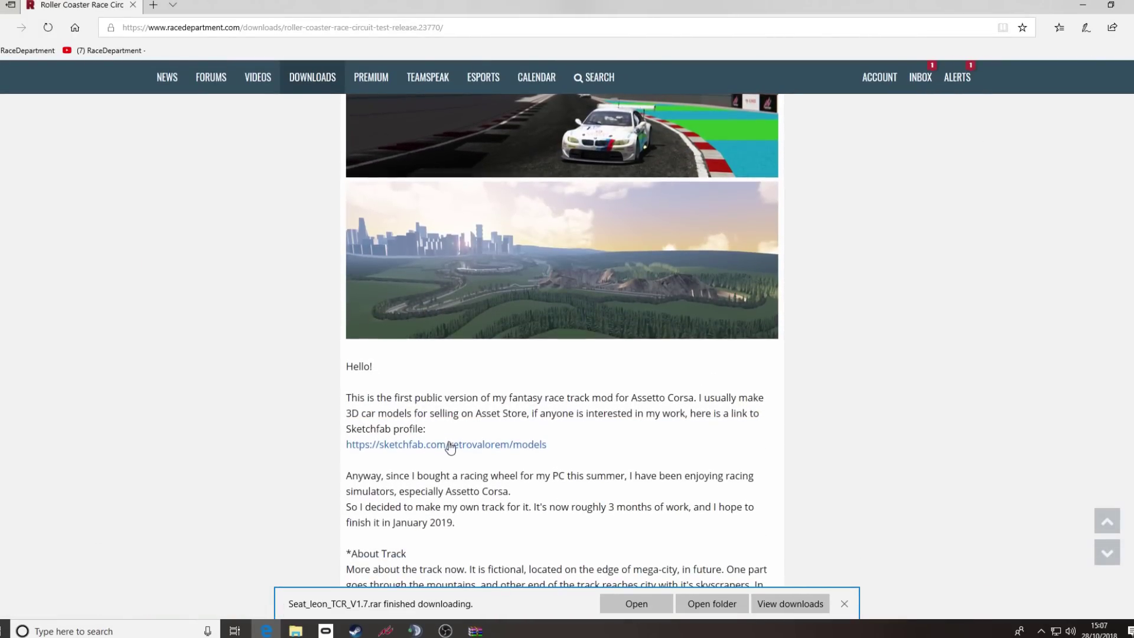
{"action": "scroll", "coordinate": [449, 447], "scroll_direction": "down", "scroll_amount": 20}
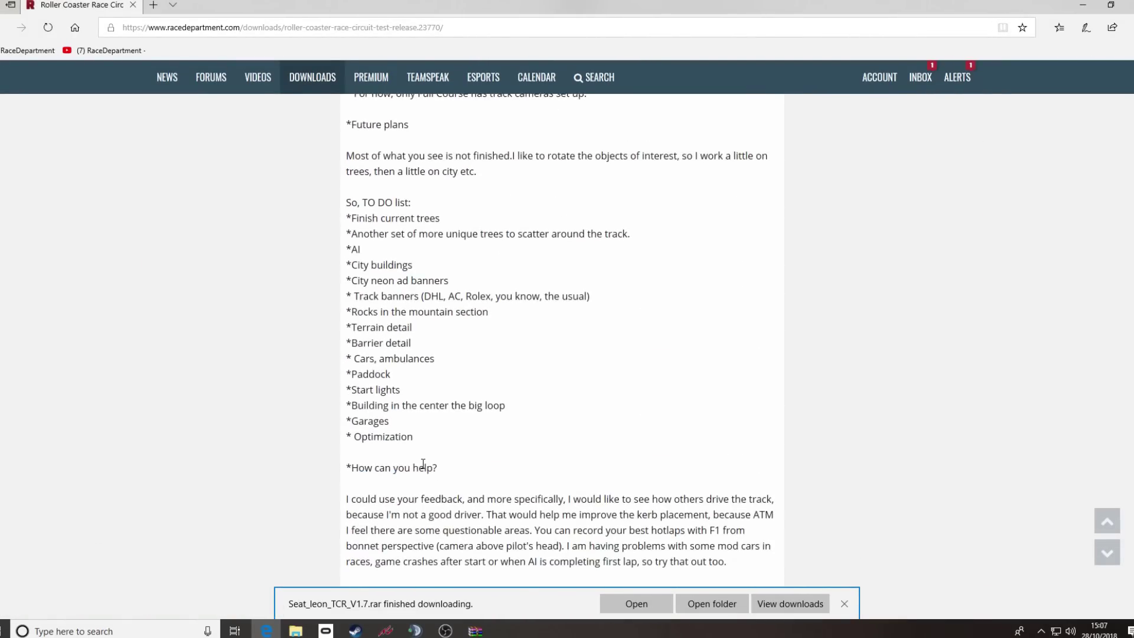
{"action": "scroll", "coordinate": [423, 464], "scroll_direction": "up", "scroll_amount": 20}
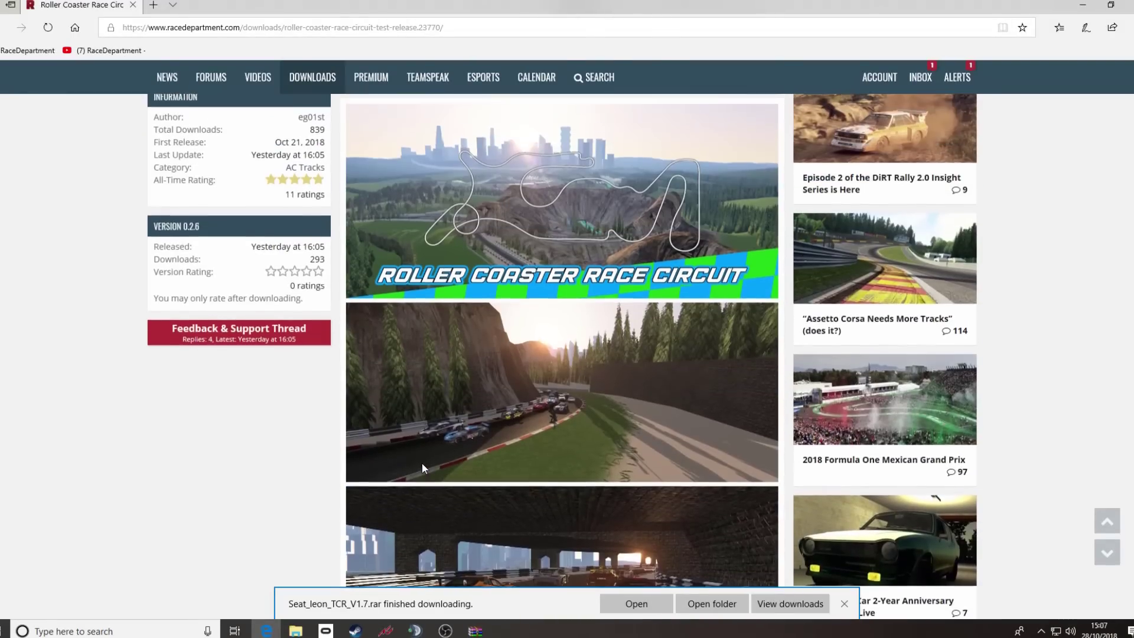
{"action": "scroll", "coordinate": [422, 463], "scroll_direction": "up", "scroll_amount": 5}
Download r_coaster_v026.zip, saving it to the Desktop via Save as.
{"action": "left_click", "coordinate": [726, 276]}
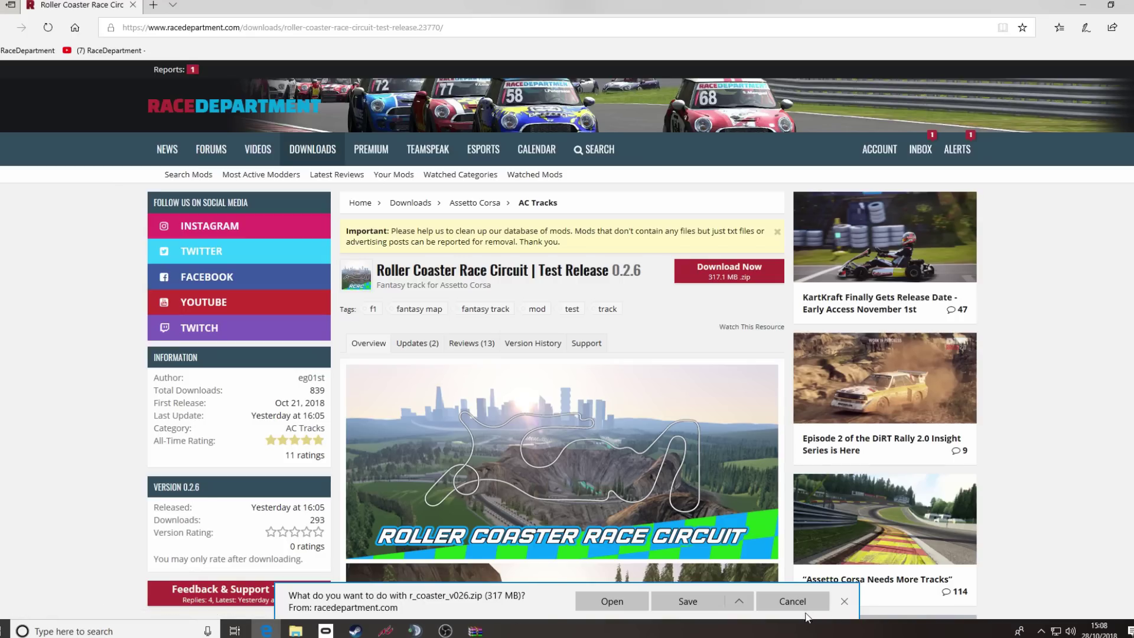
{"action": "left_click", "coordinate": [738, 600]}
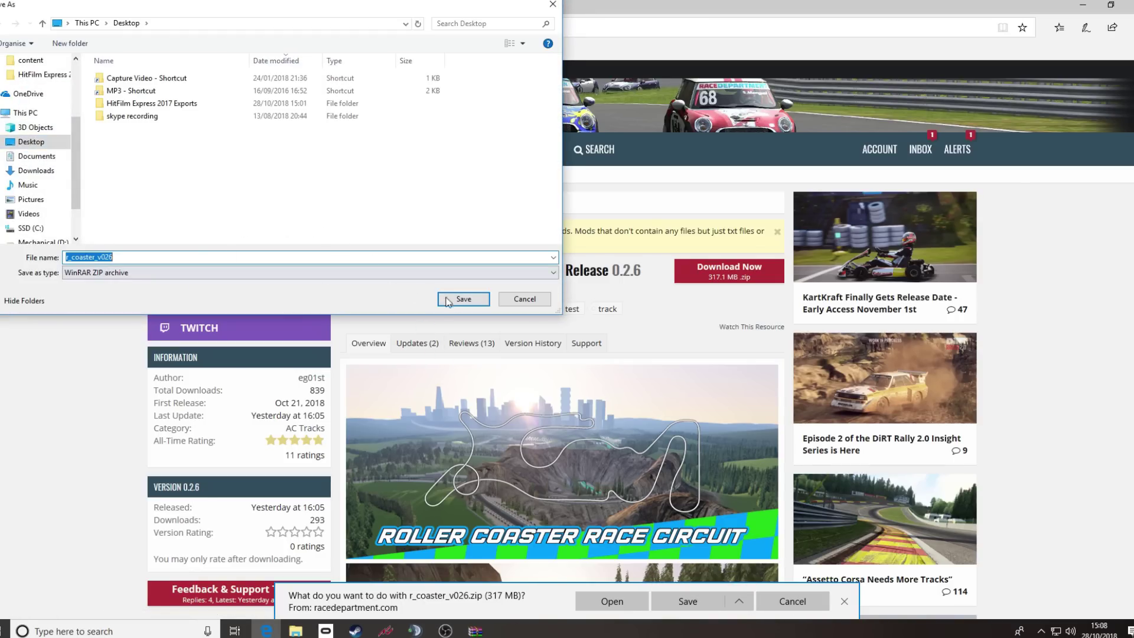
{"action": "left_click", "coordinate": [449, 299]}
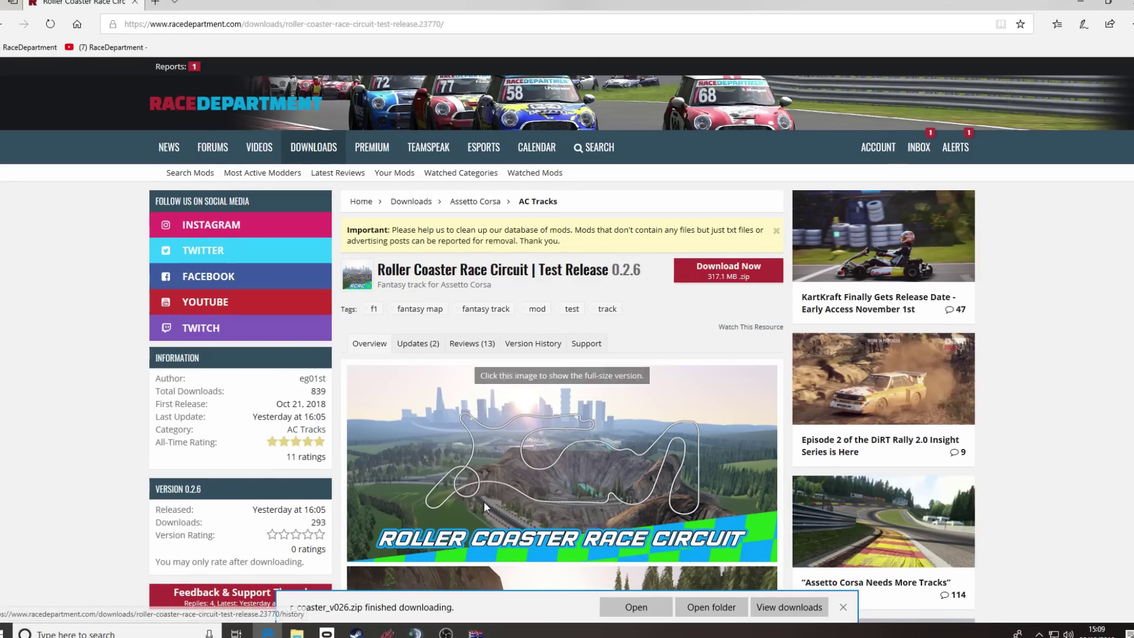
Open r_coaster_v026.zip from the desktop in WinRAR, dismiss the expiry notice, and snap WinRAR right.
{"action": "left_click", "coordinate": [1080, 3]}
{"action": "key", "text": "super+d"}
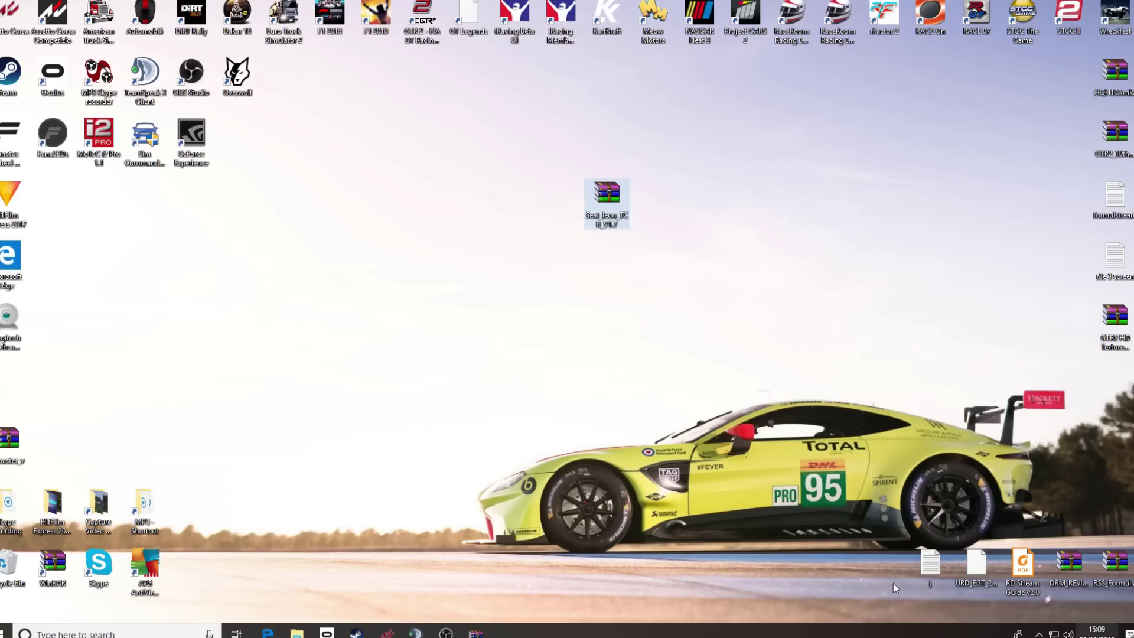
{"action": "left_click_drag", "start_coordinate": [10, 454], "coordinate": [482, 222]}
{"action": "double_click", "coordinate": [467, 198]}
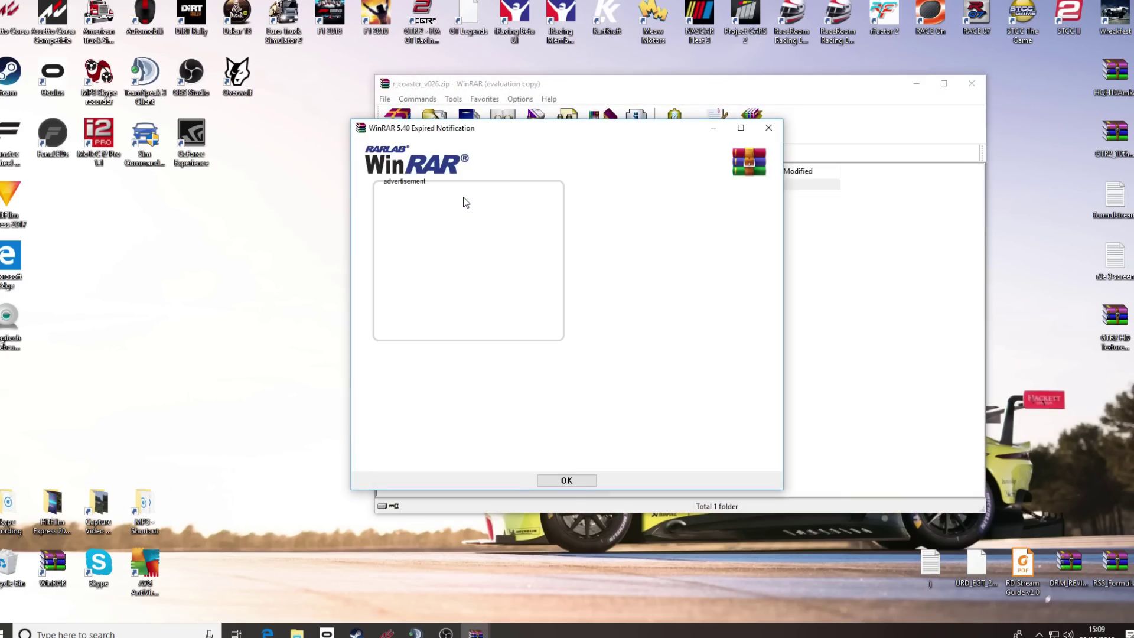
{"action": "left_click", "coordinate": [769, 128]}
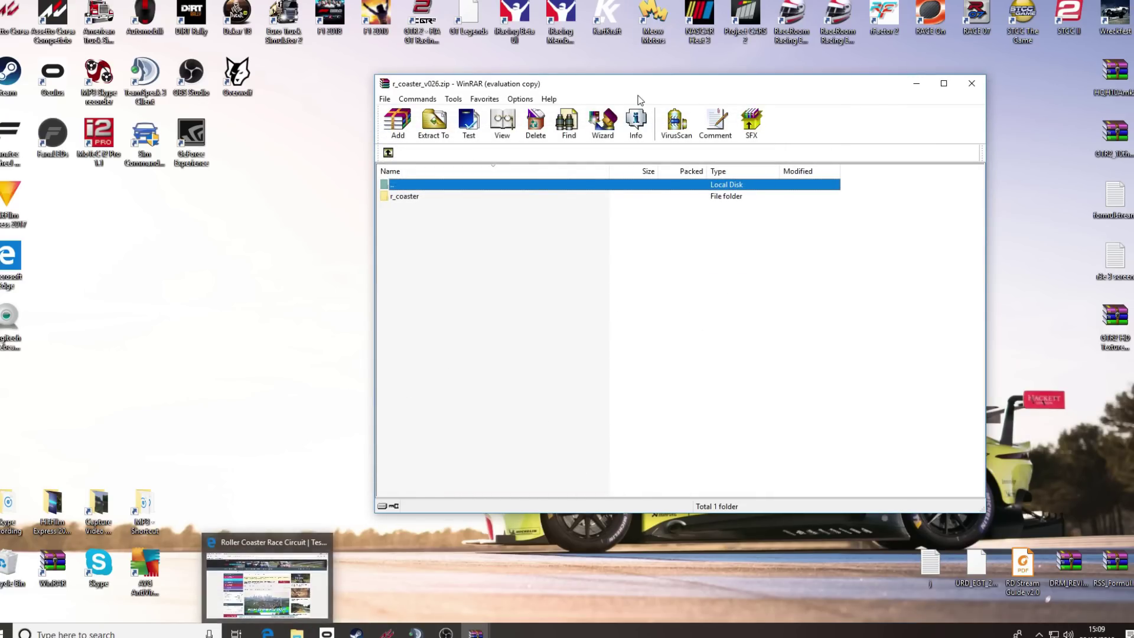
{"action": "left_click_drag", "start_coordinate": [638, 83], "coordinate": [1132, 88]}
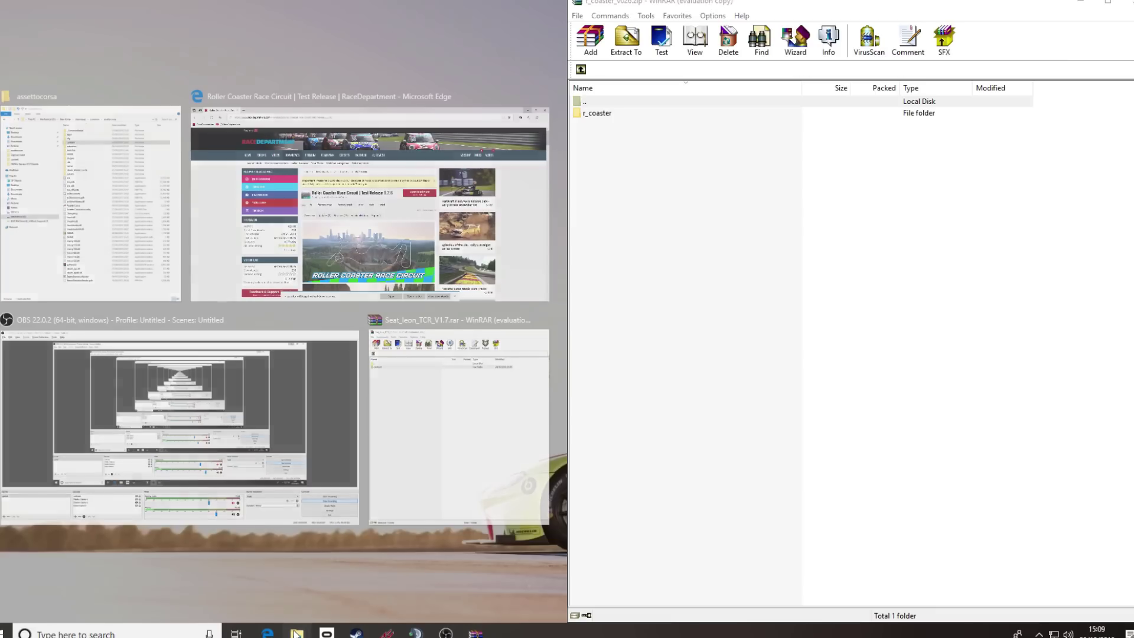
Snap the assettocorsa Explorer window left and check the archive's r_coaster folder contents.
{"action": "left_click", "coordinate": [165, 278]}
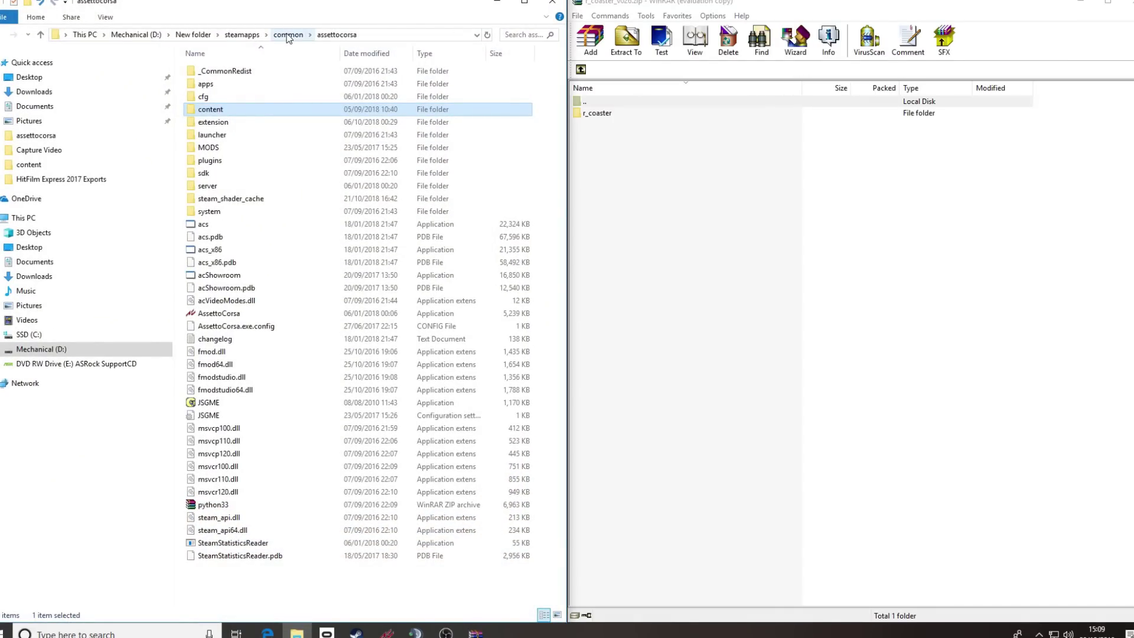
{"action": "left_click", "coordinate": [317, 35]}
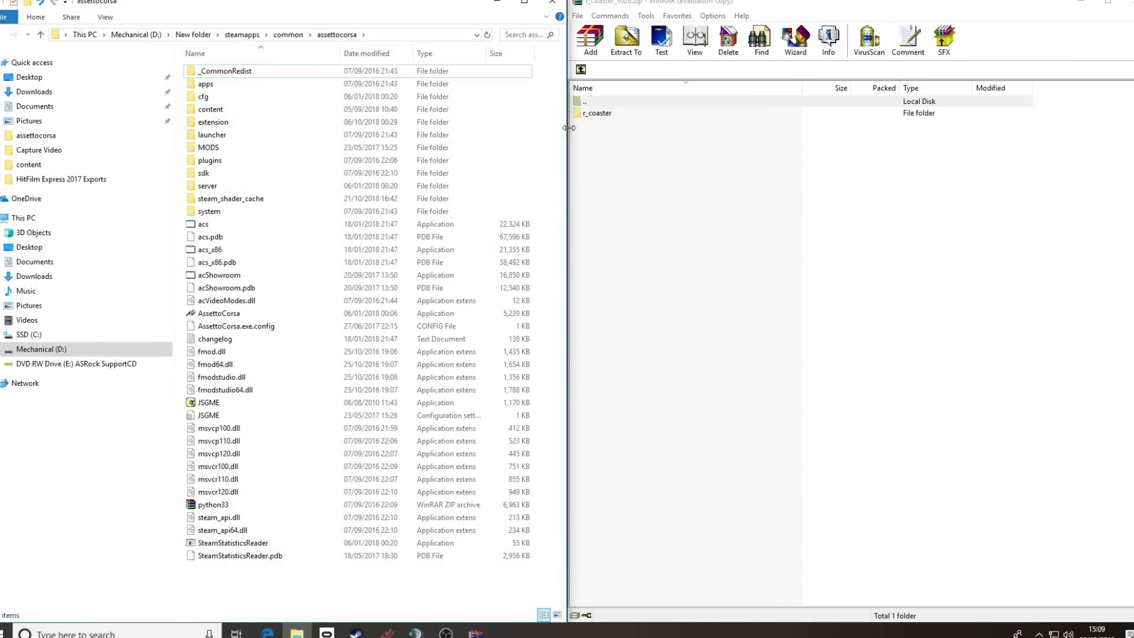
{"action": "double_click", "coordinate": [599, 113]}
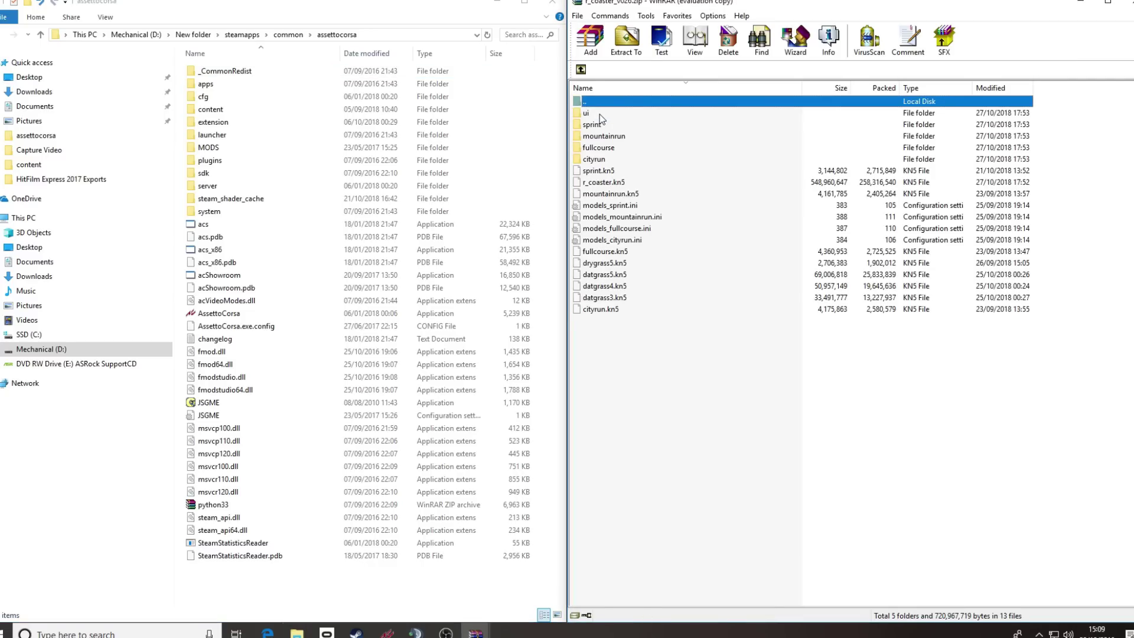
{"action": "left_click", "coordinate": [581, 71]}
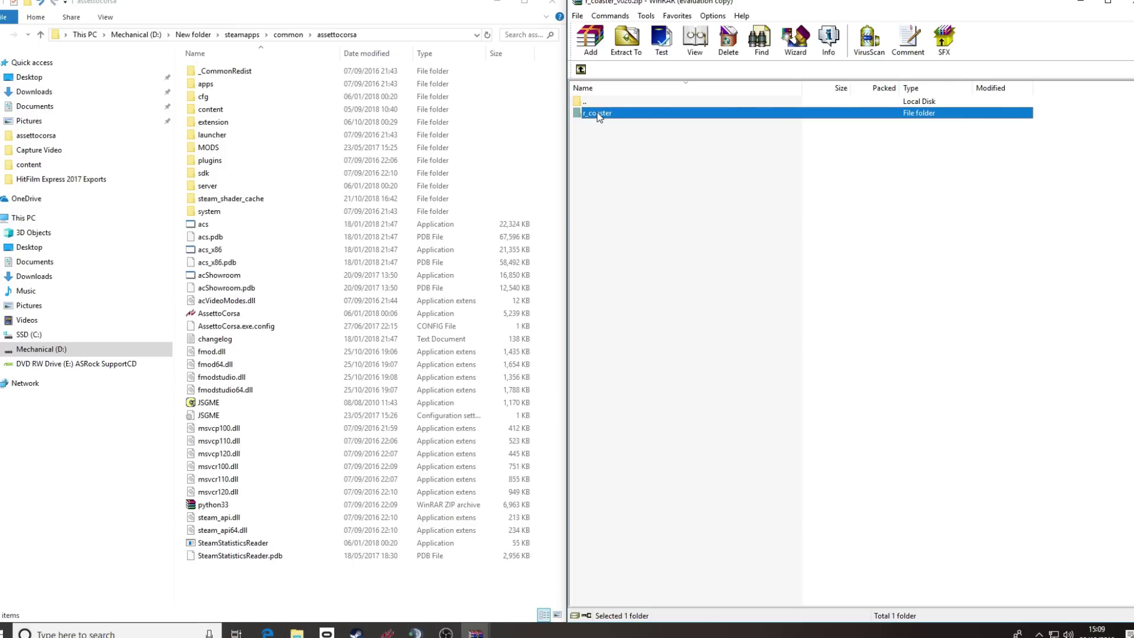
{"action": "left_click", "coordinate": [210, 111]}
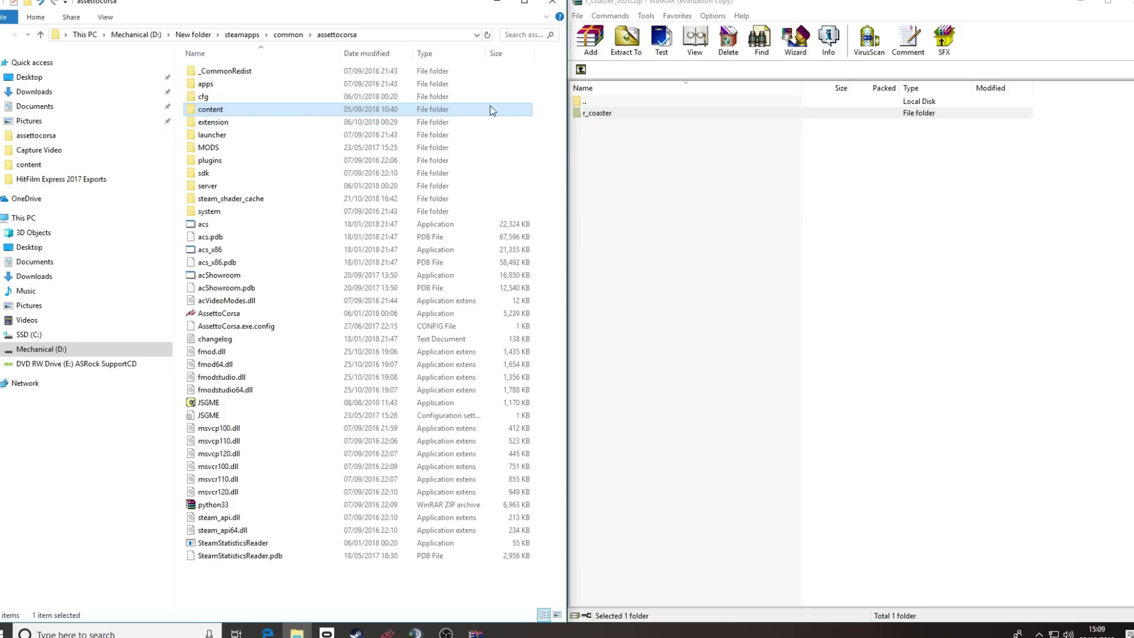
{"action": "left_click", "coordinate": [594, 115]}
{"action": "left_click", "coordinate": [595, 114]}
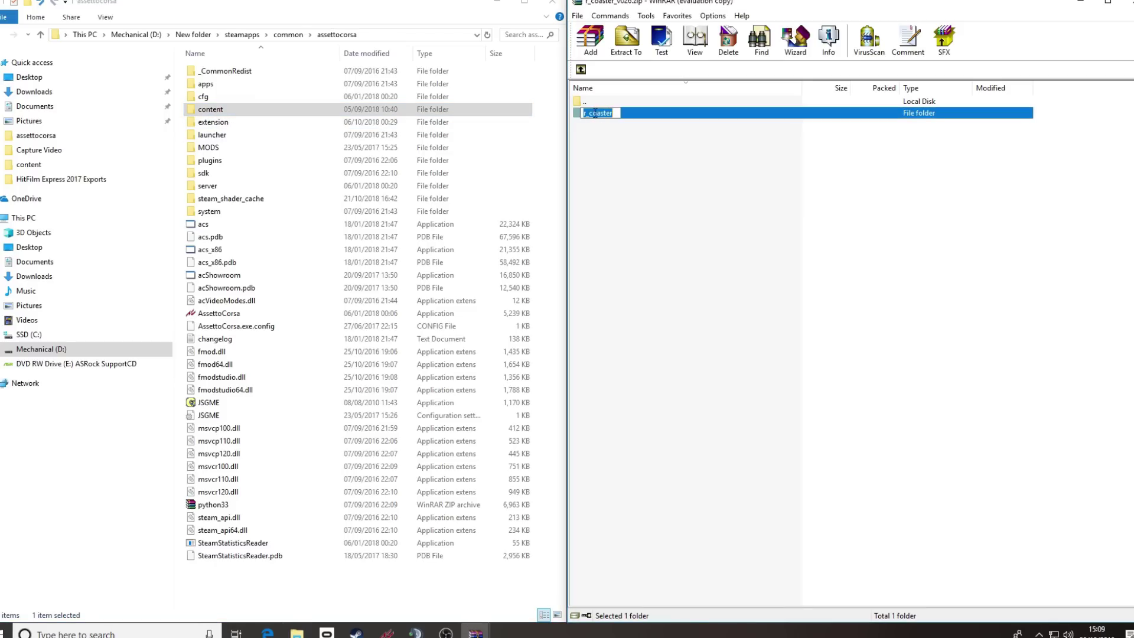
{"action": "left_click", "coordinate": [623, 135]}
Open content\tracks in Explorer and drag the r_coaster folder from WinRAR into it.
{"action": "left_click", "coordinate": [212, 110]}
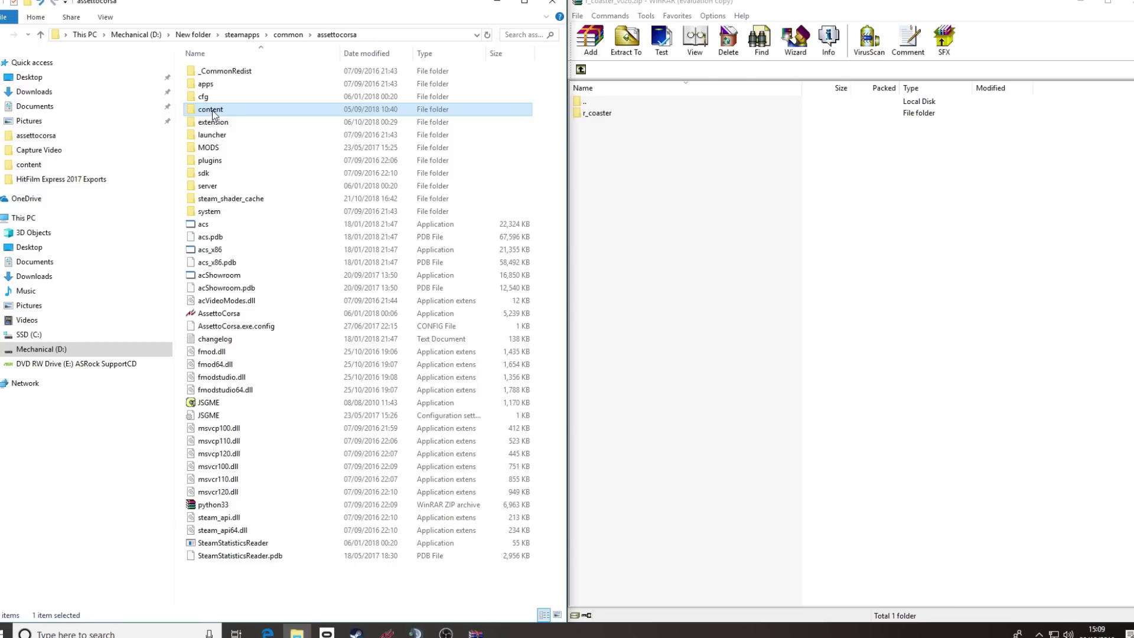
{"action": "double_click", "coordinate": [211, 110]}
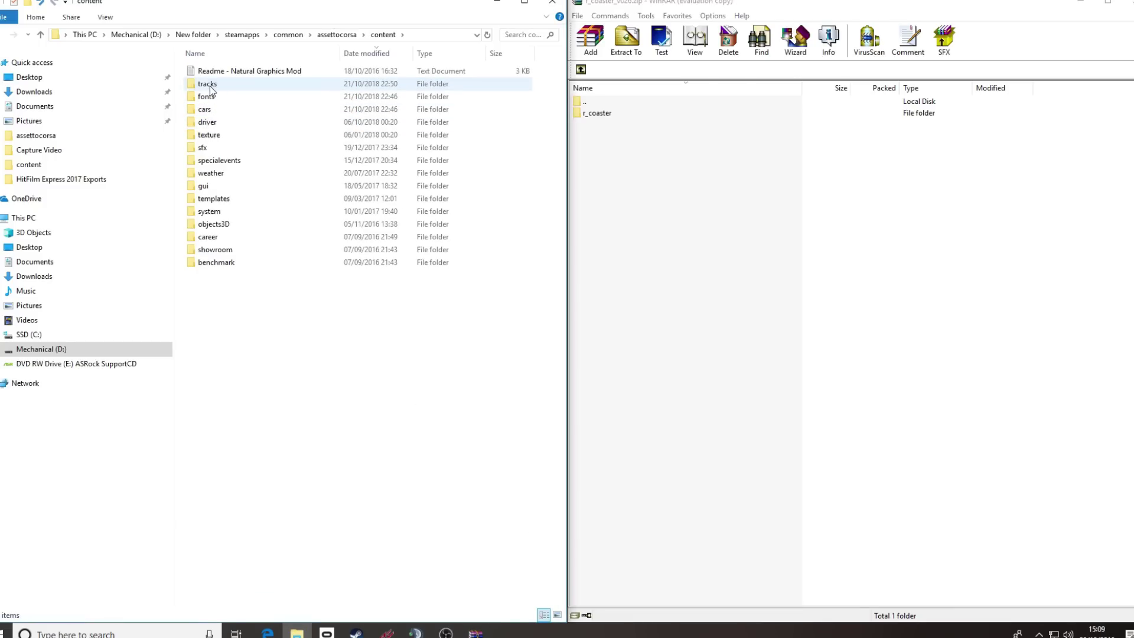
{"action": "double_click", "coordinate": [208, 85]}
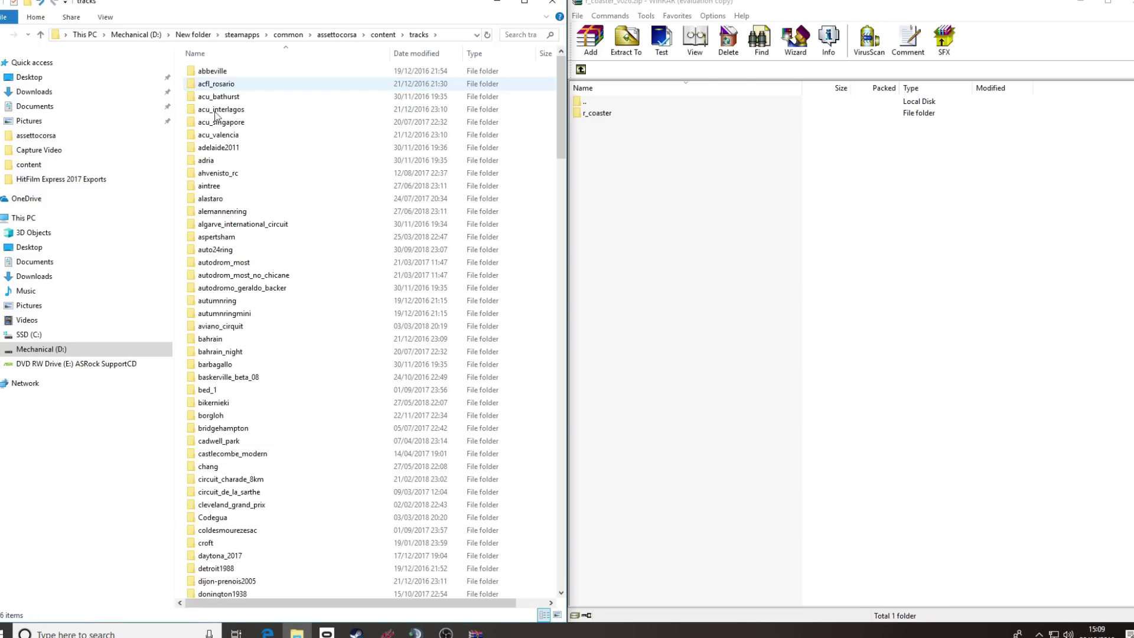
{"action": "scroll", "coordinate": [247, 224], "scroll_direction": "down", "scroll_amount": 12}
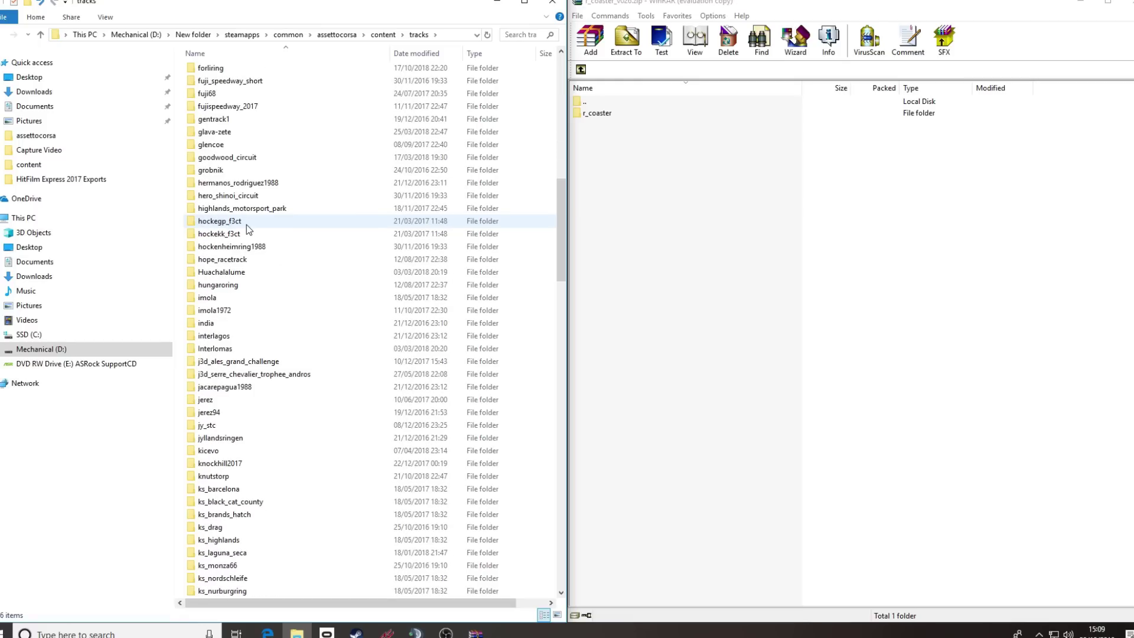
{"action": "scroll", "coordinate": [247, 225], "scroll_direction": "up", "scroll_amount": 10}
{"action": "scroll", "coordinate": [246, 225], "scroll_direction": "up", "scroll_amount": 7}
{"action": "left_click_drag", "start_coordinate": [598, 113], "coordinate": [183, 181]}
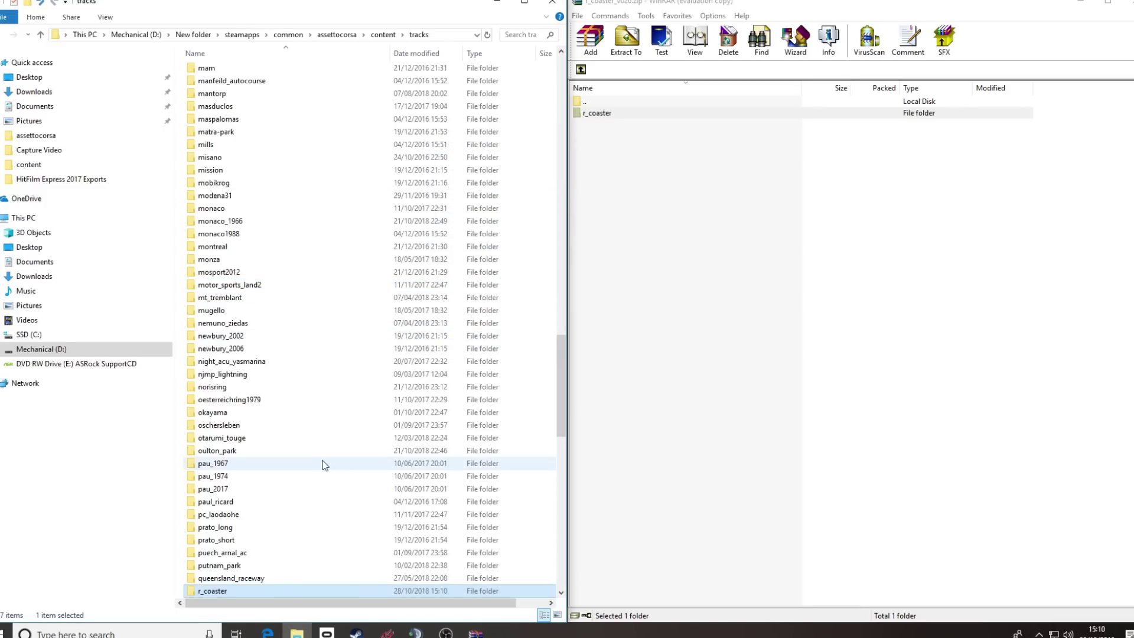
Scroll the tracks folder to confirm r_coaster now appears among the installed tracks.
{"action": "scroll", "coordinate": [320, 529], "scroll_direction": "down", "scroll_amount": 3}
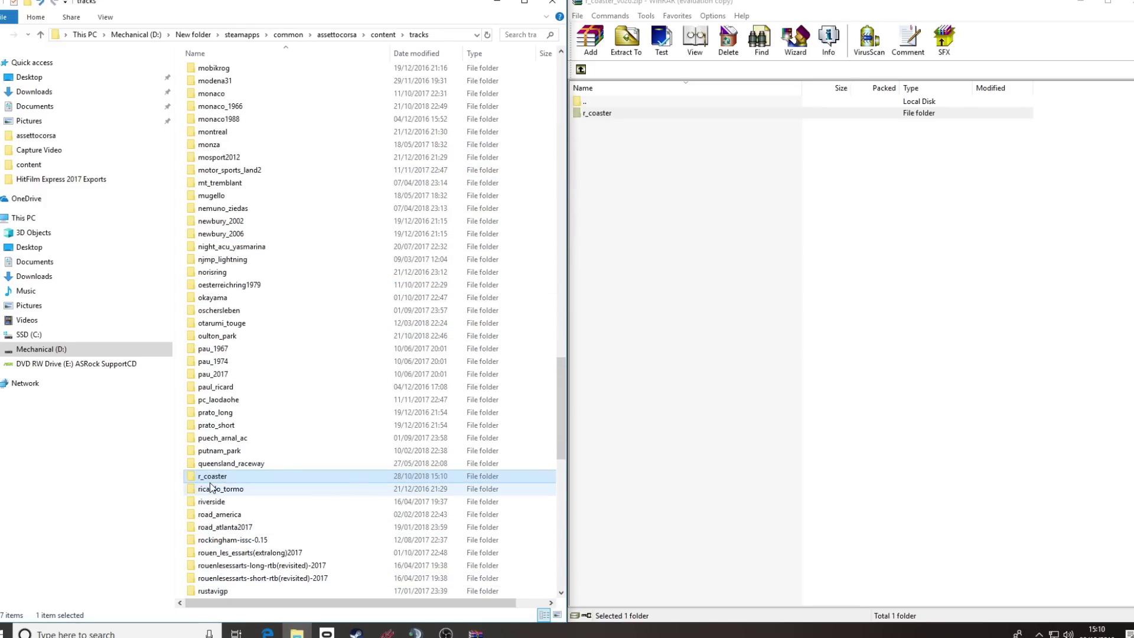